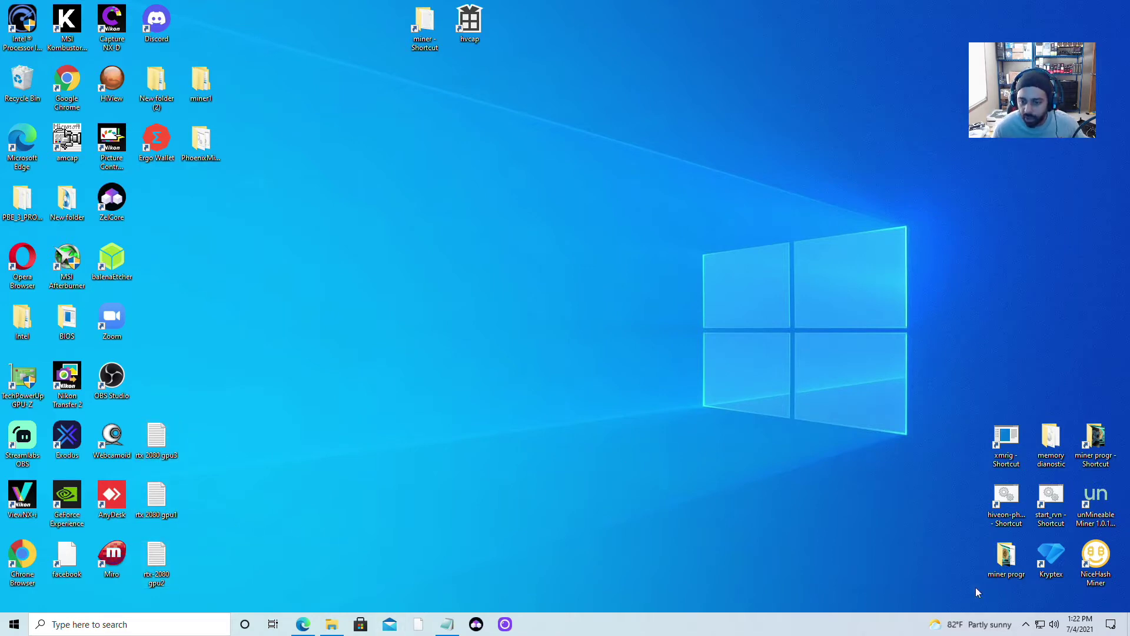
Open the exclusions list in Windows Security's virus and threat protection settings.
left_click(1026, 626)
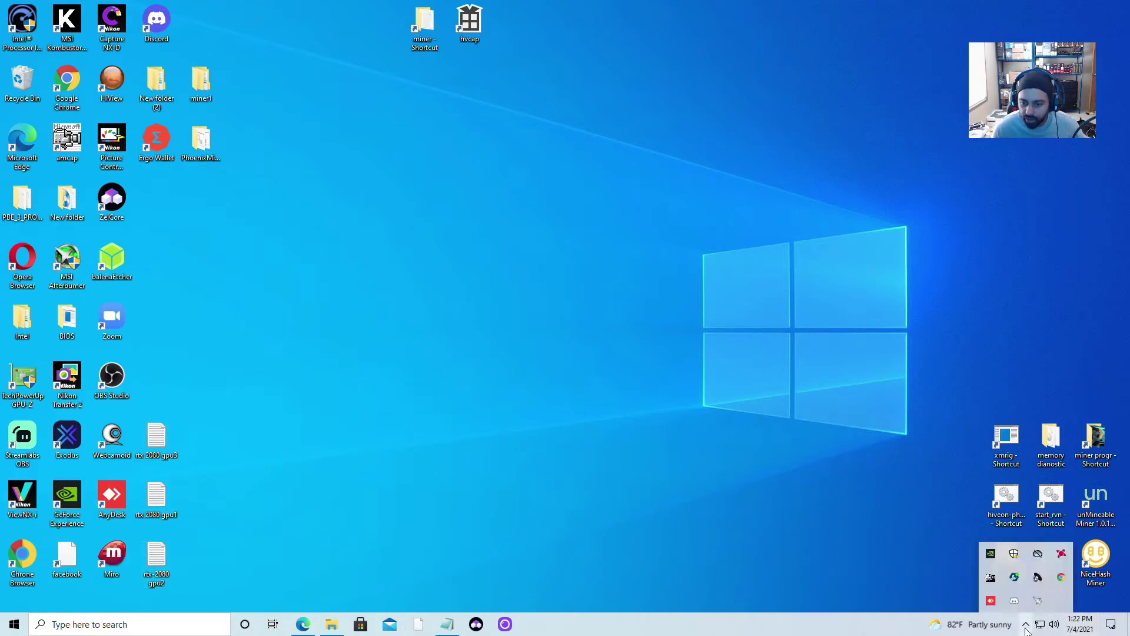
left_click(1015, 555)
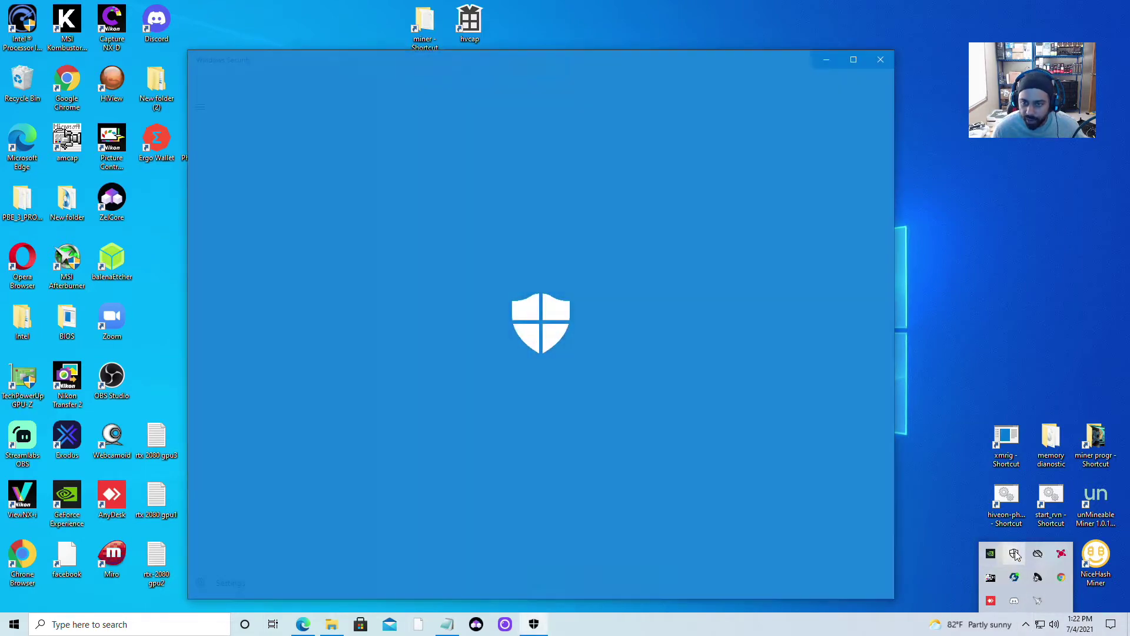
left_click(430, 228)
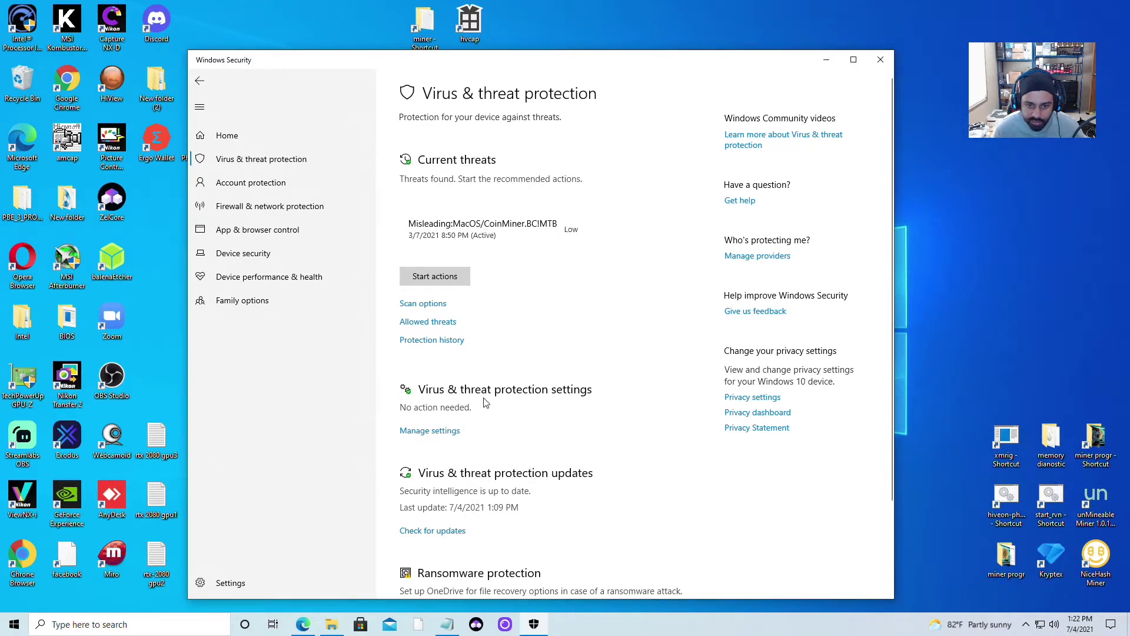
left_click(437, 431)
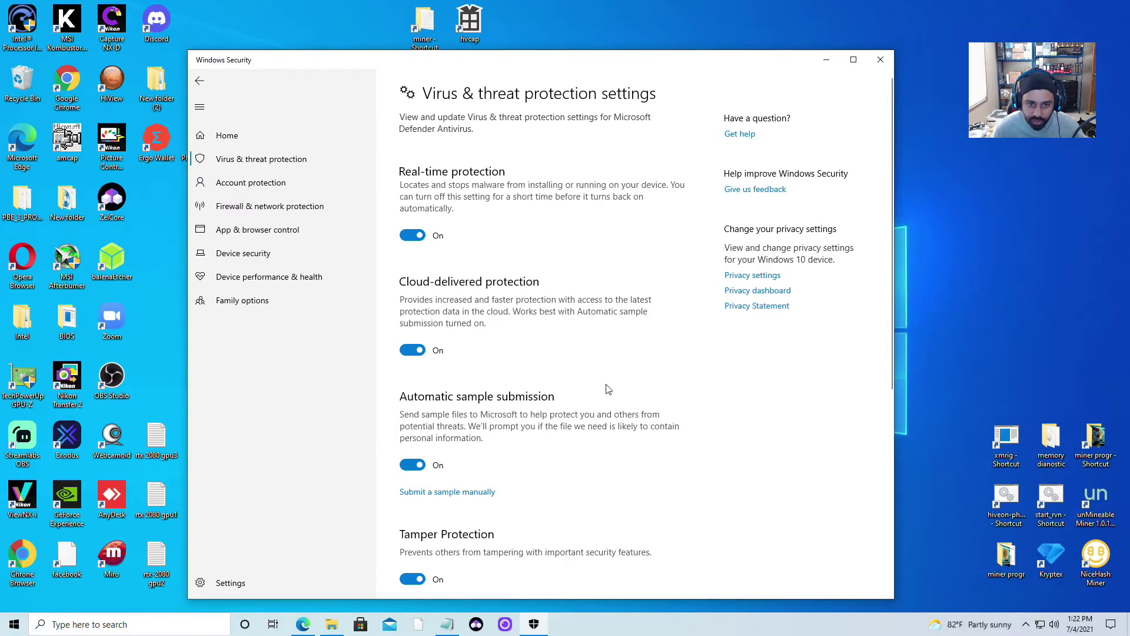
scroll(595, 500, "down", 5)
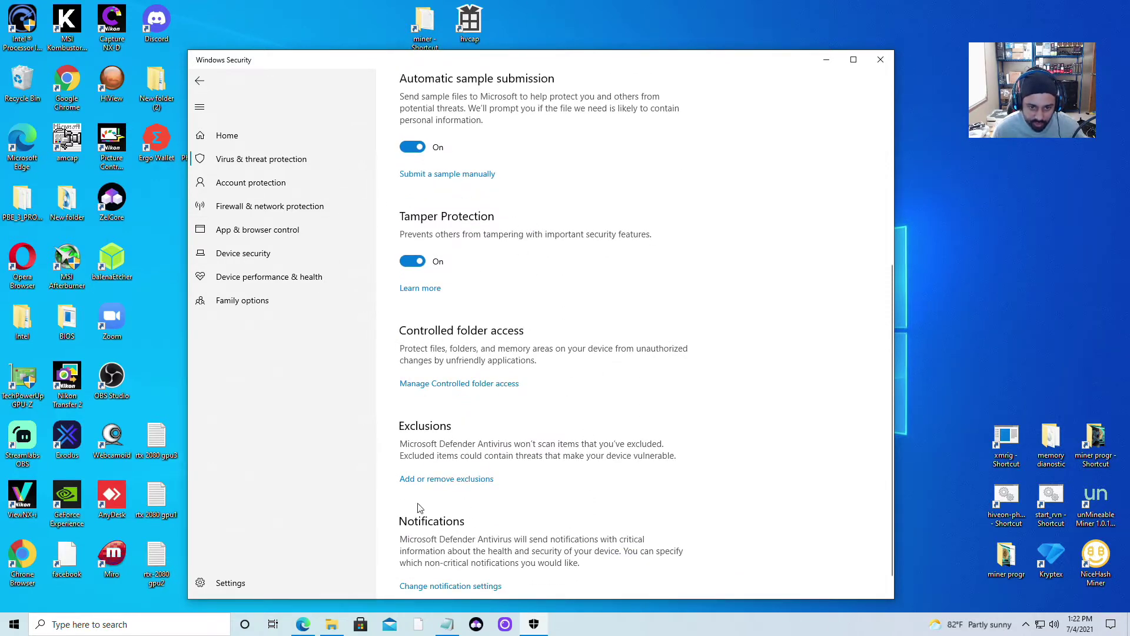
left_click(414, 479)
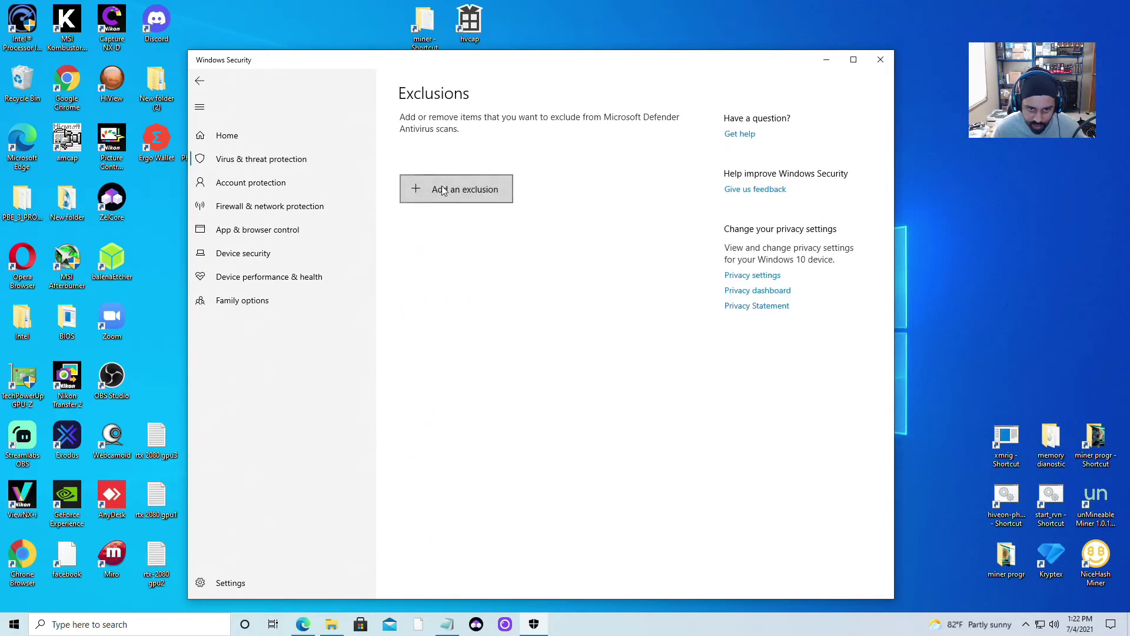
Try excluding the Downloads and Desktop 'New folder' folders, cancel both, and close Windows Security.
left_click(438, 193)
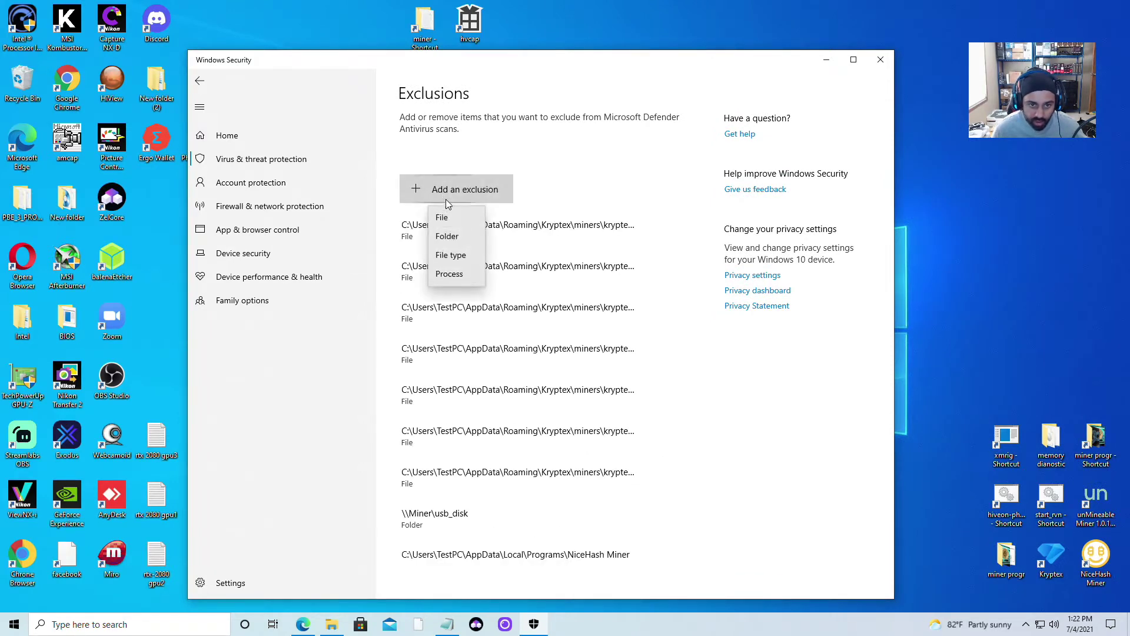
left_click(456, 241)
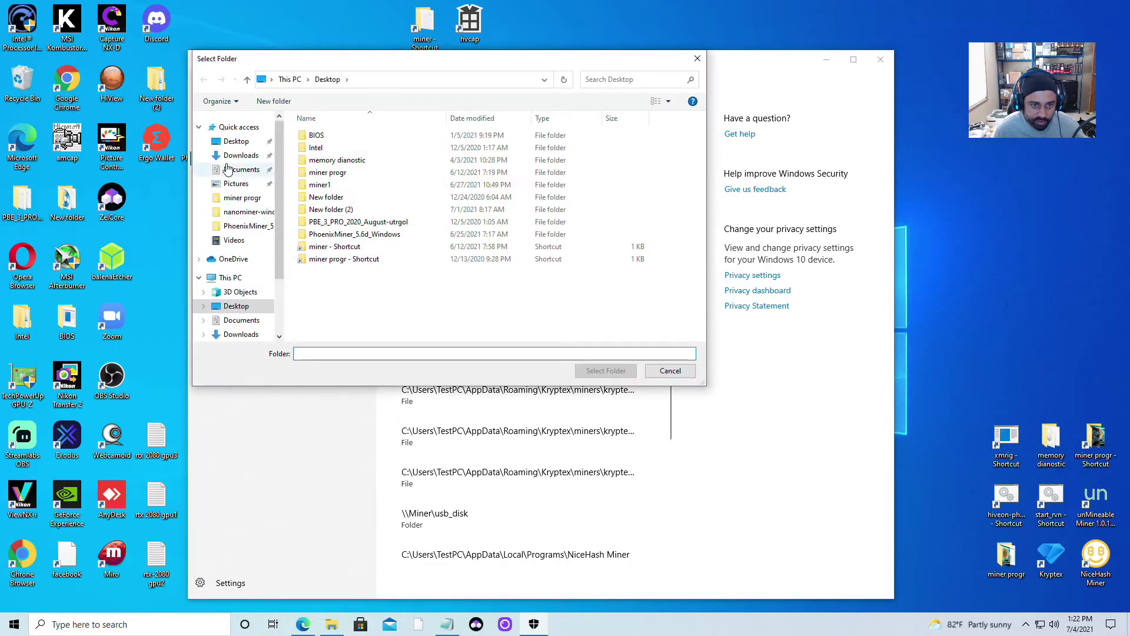
left_click(233, 156)
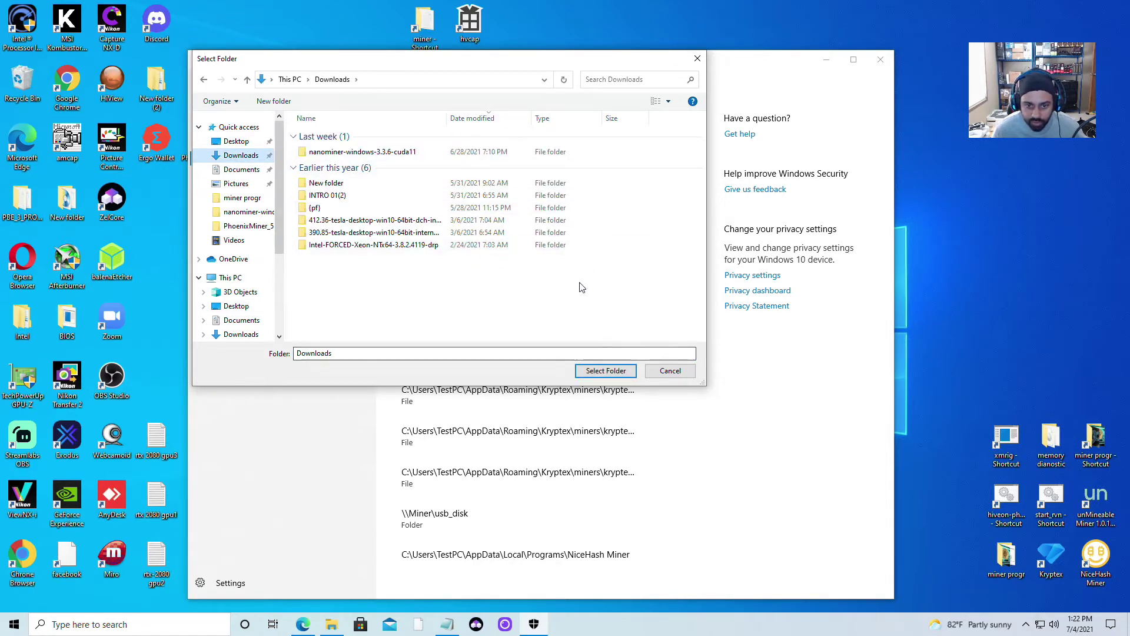
left_click(665, 372)
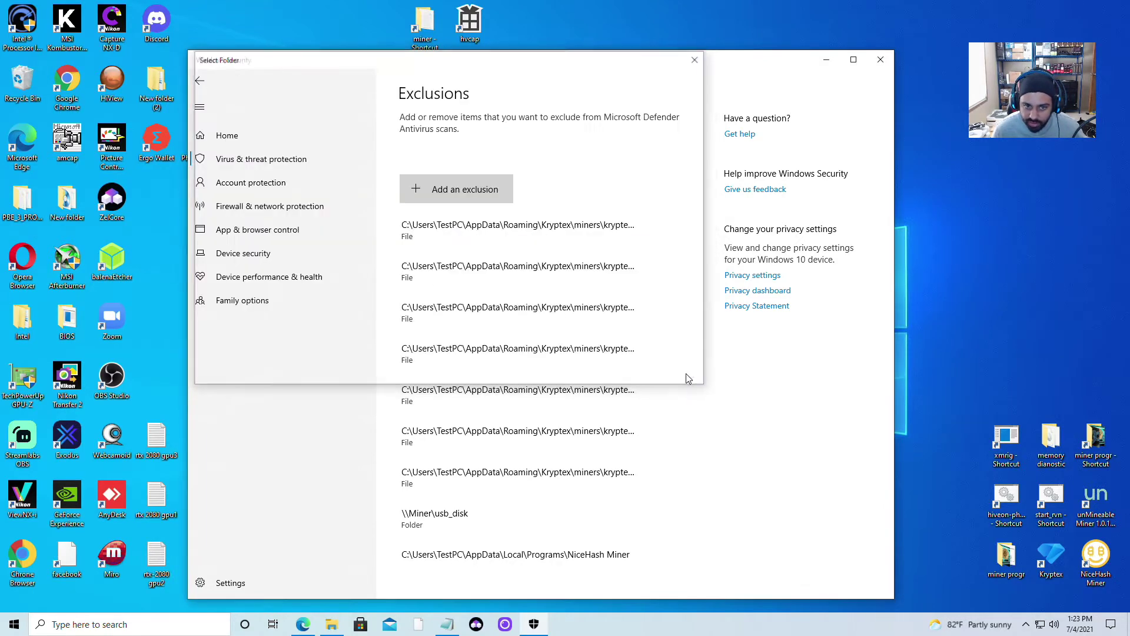
left_click(445, 193)
left_click(447, 237)
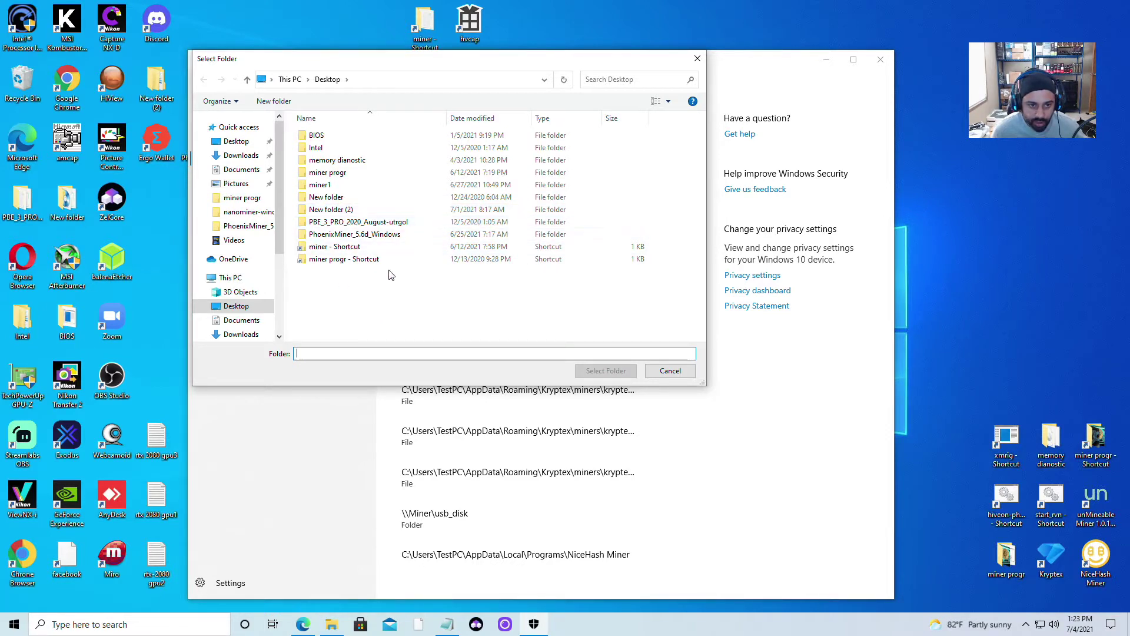
left_click(250, 313)
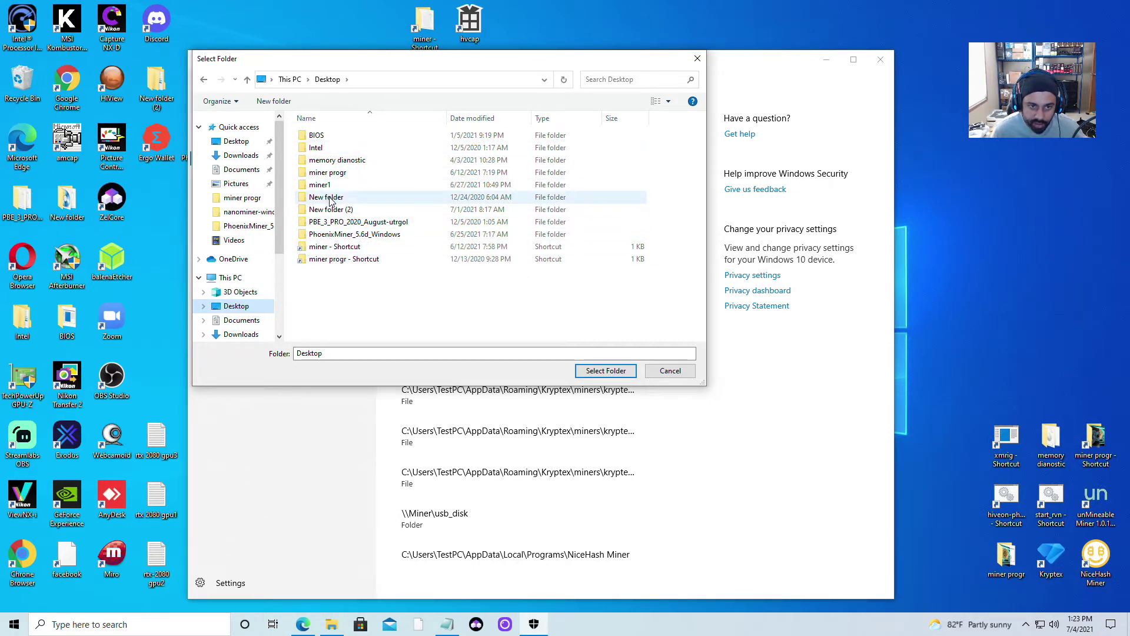
left_click(330, 199)
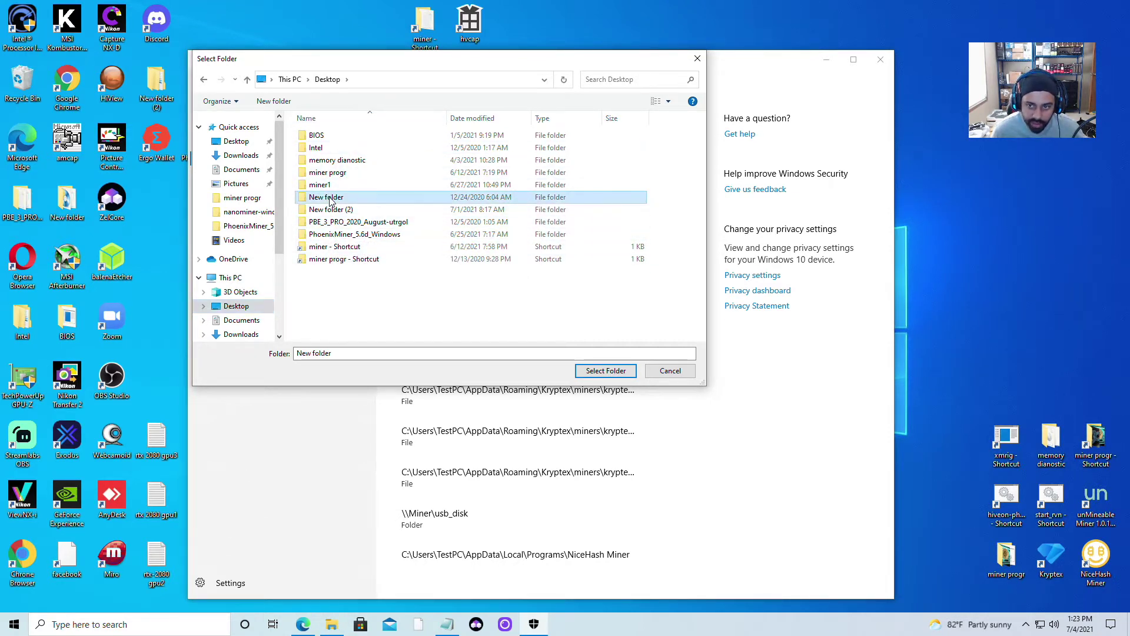
left_click(671, 372)
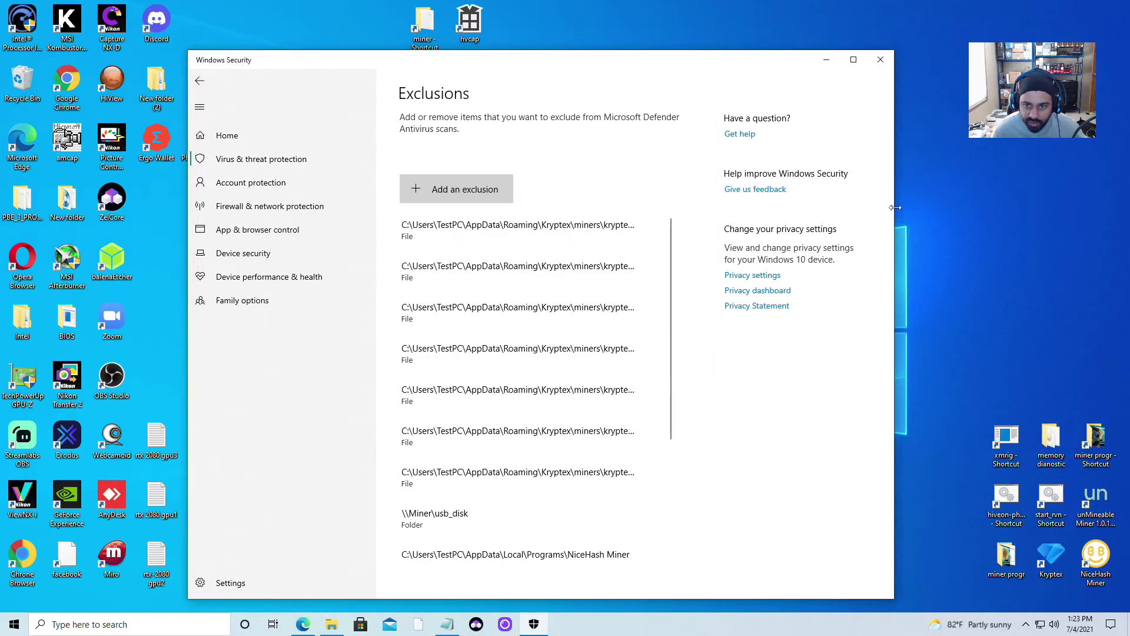
left_click(880, 59)
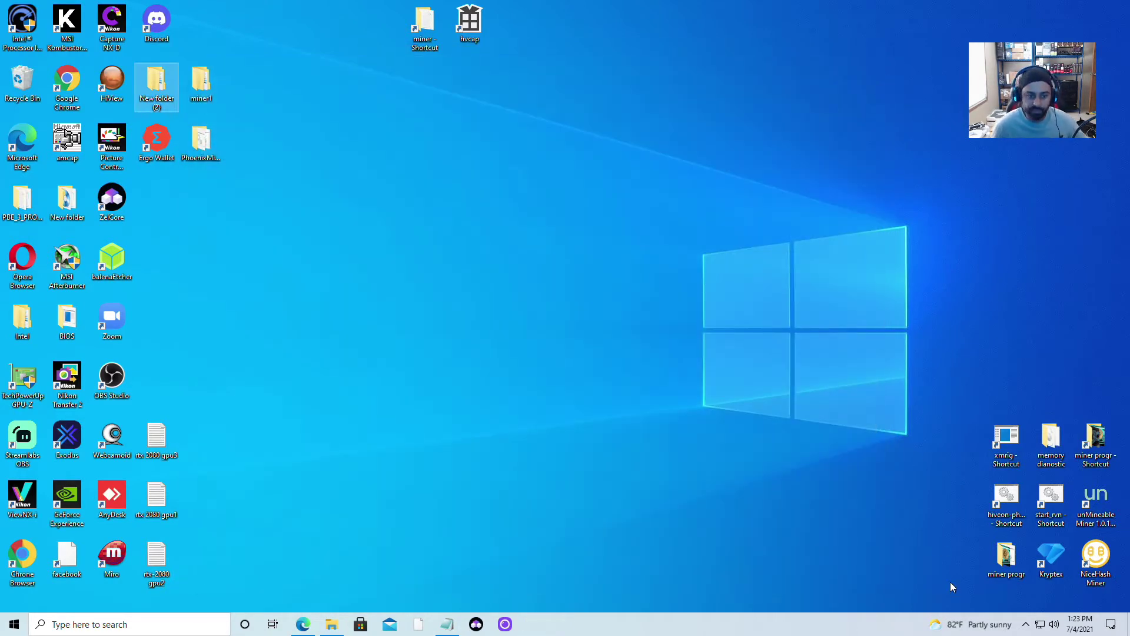
In Edge, review the tent coin search results and the TENT Wallet page.
left_click(305, 626)
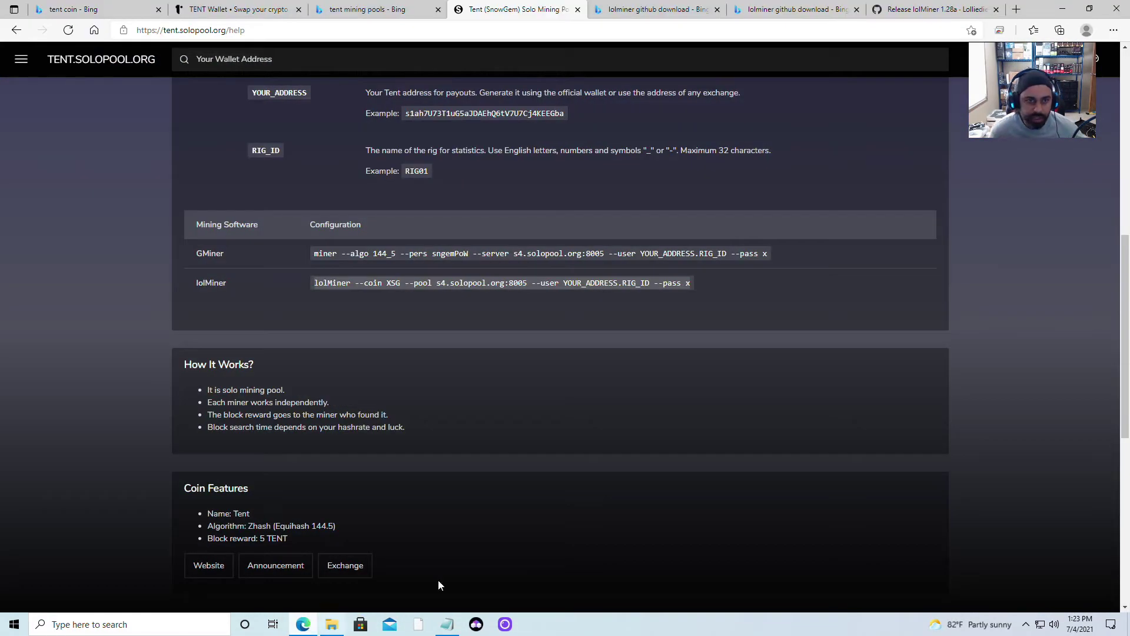
left_click(62, 11)
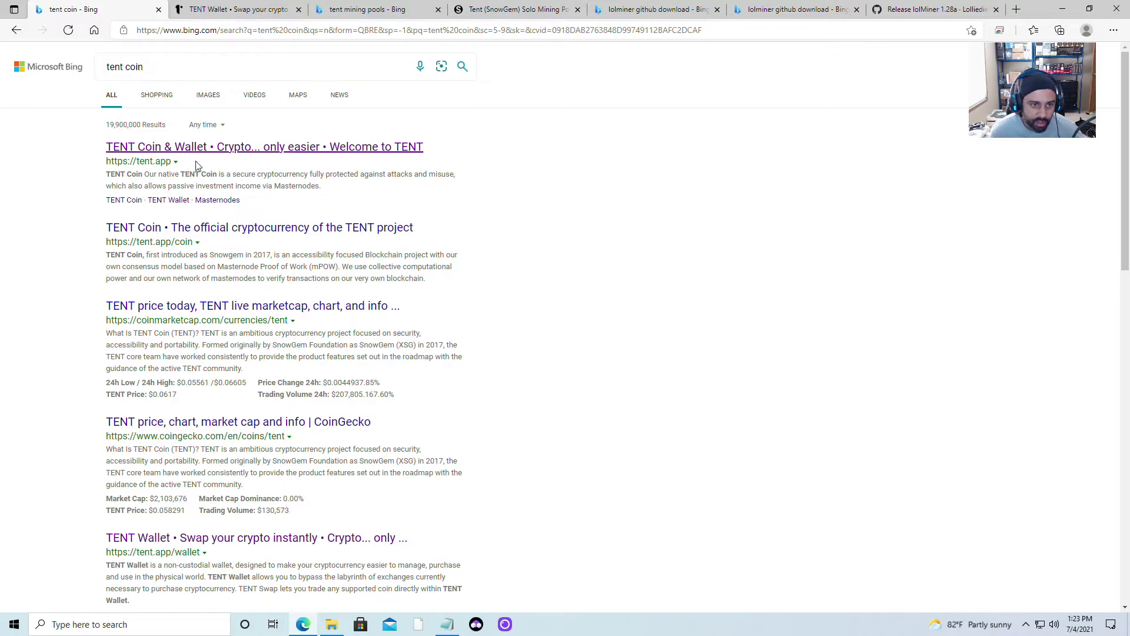
left_click(143, 64)
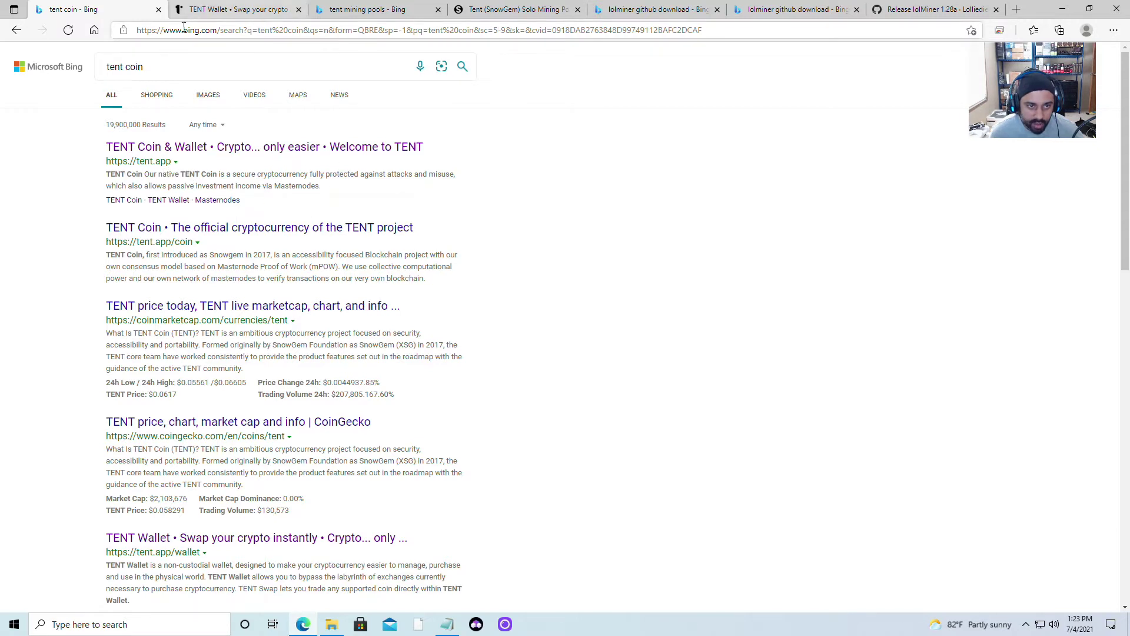
left_click(213, 10)
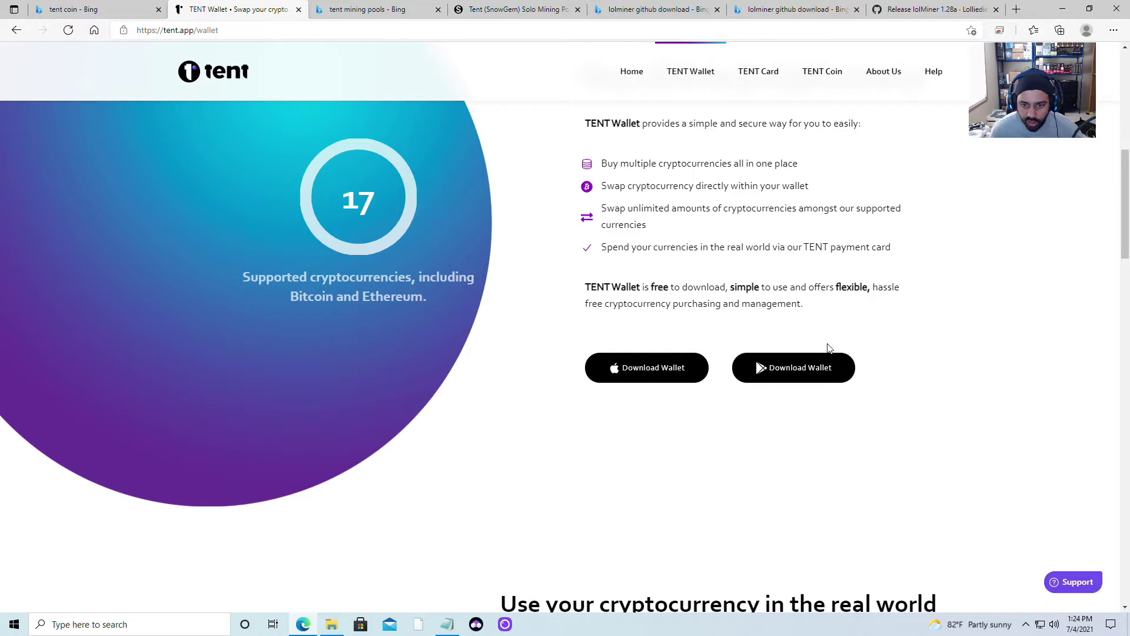
Glance at the lolMiner command in Notepad, then show the tent mining pools results.
left_click(450, 630)
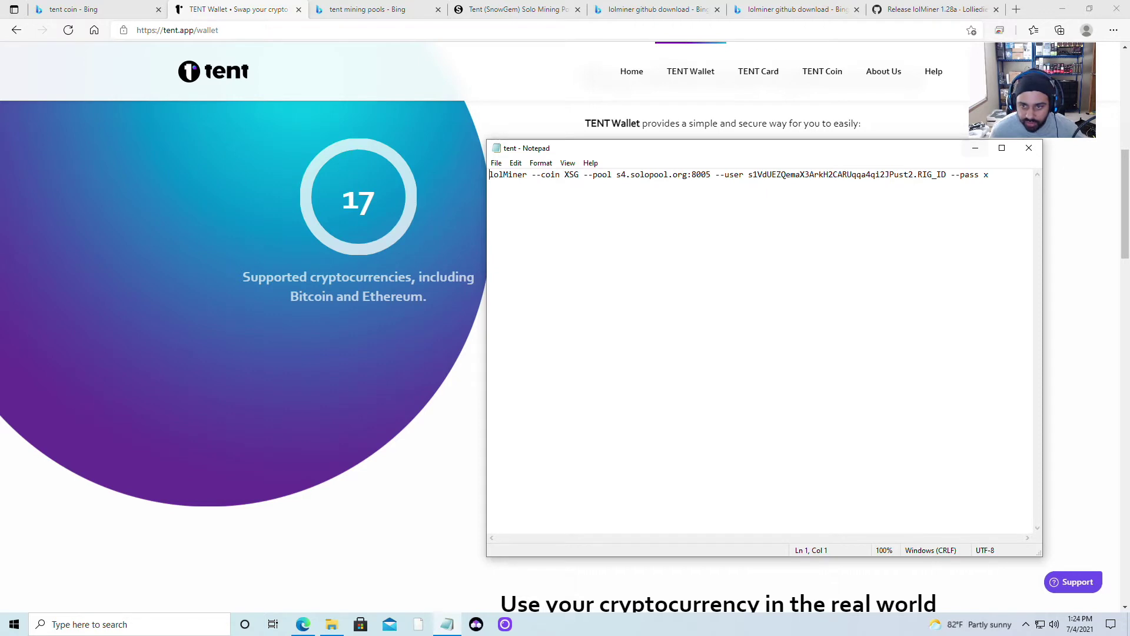
left_click(976, 147)
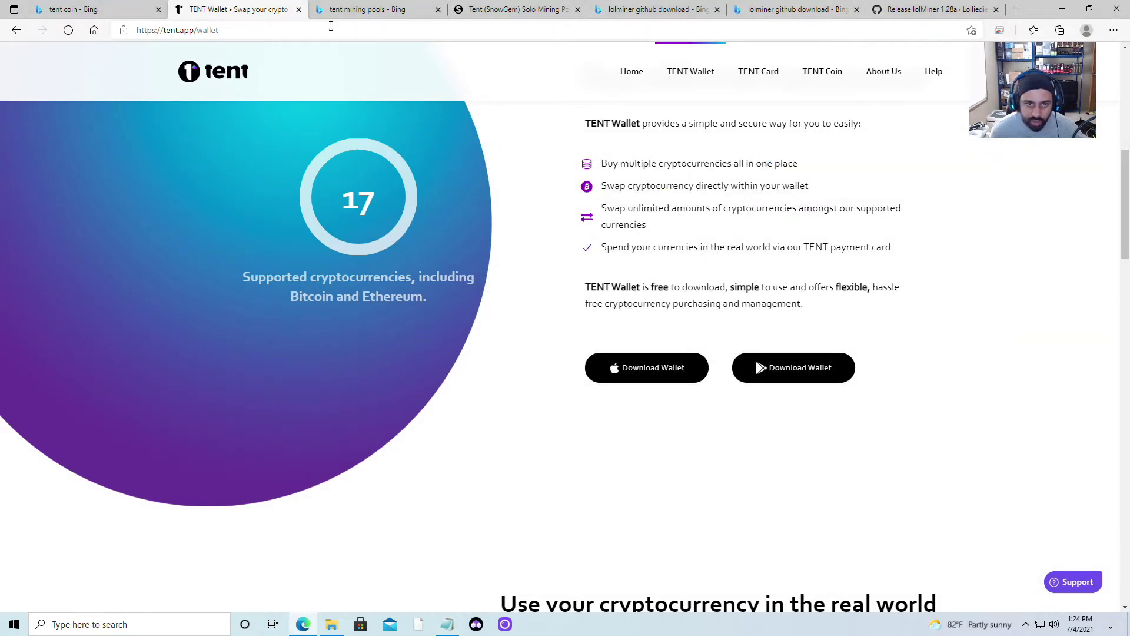
left_click(360, 10)
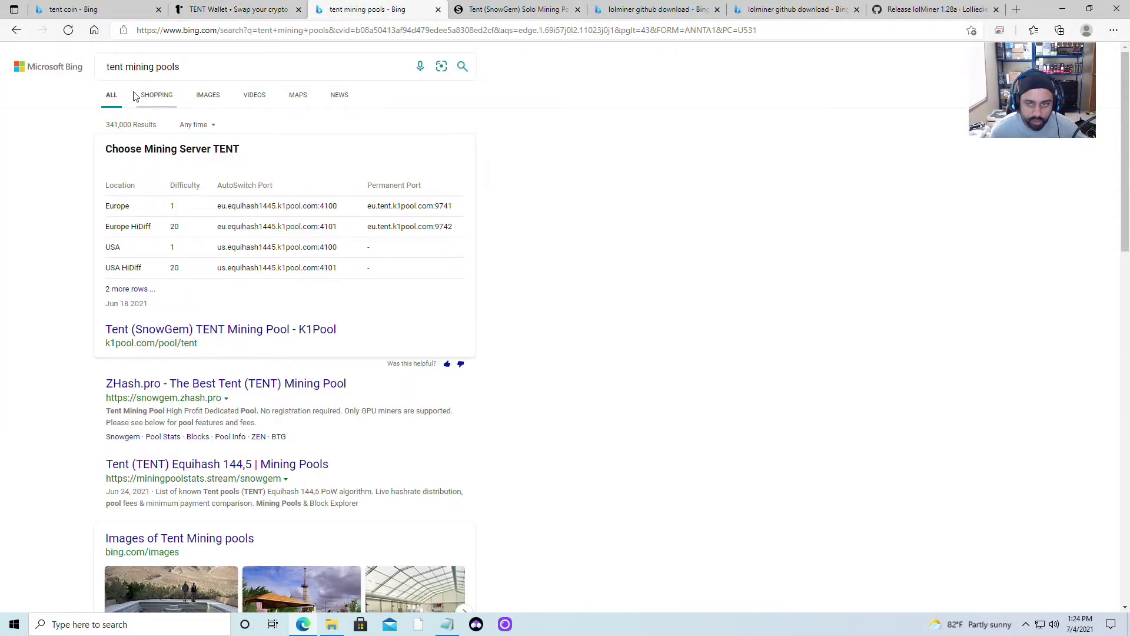
Scroll through the tent mining pools results, then switch to the tent.solopool.org help page.
left_click(112, 70)
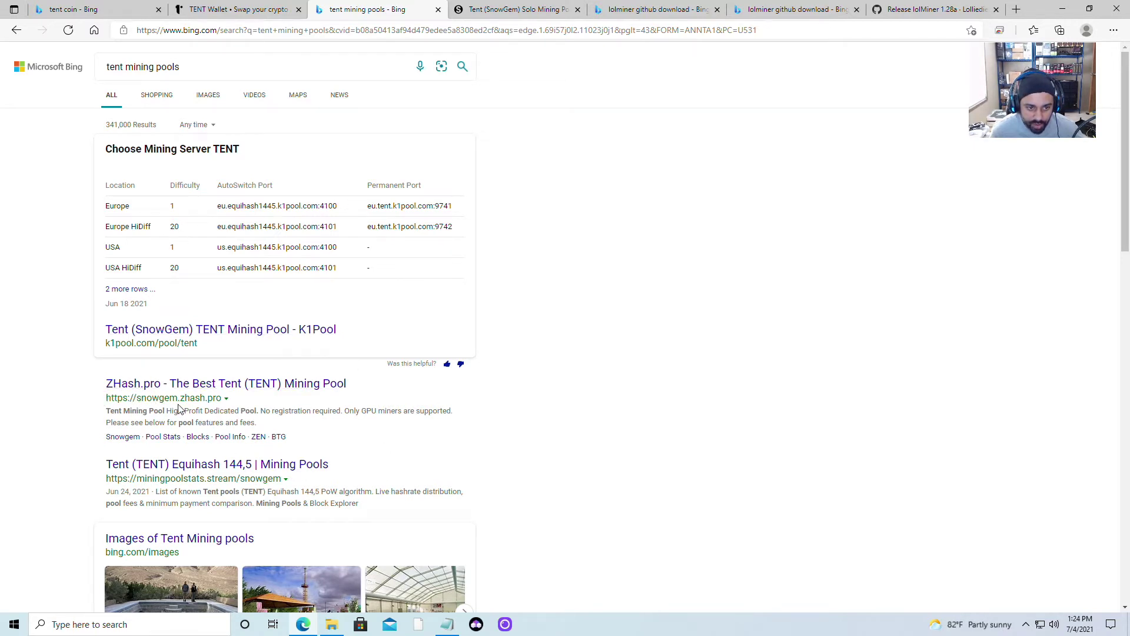
scroll(118, 358, "down", 3)
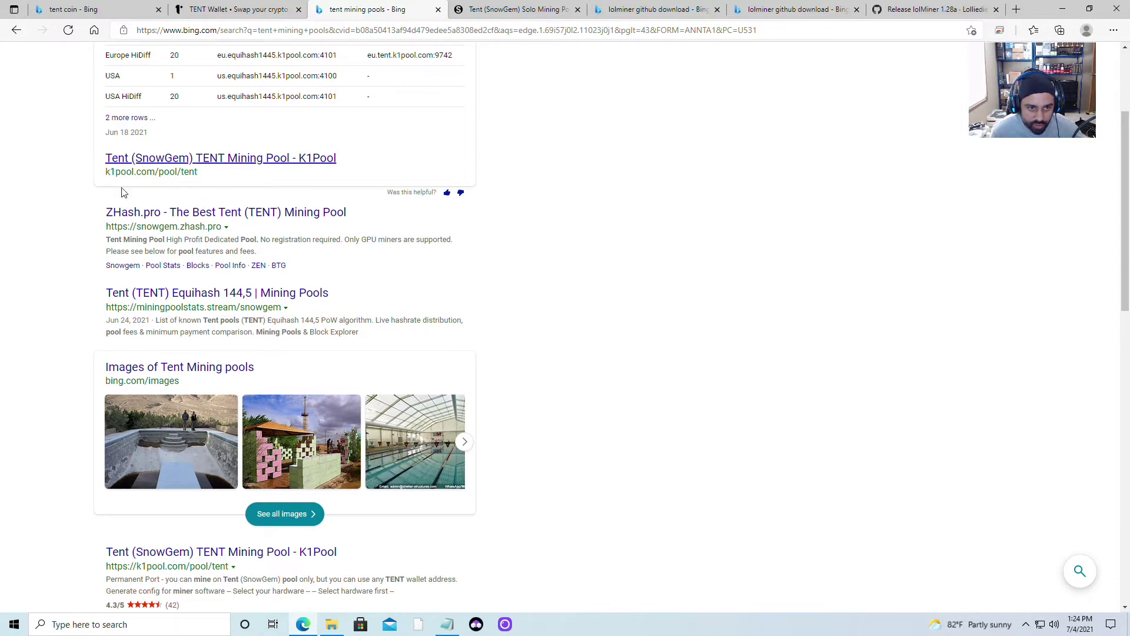
scroll(209, 247, "down", 3)
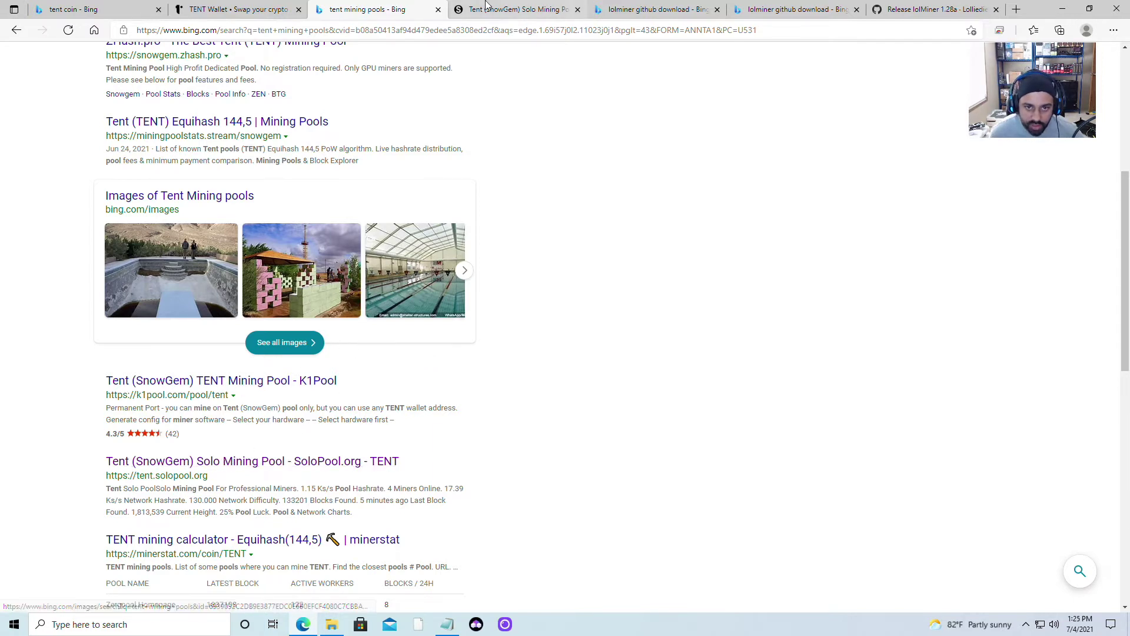
left_click(503, 12)
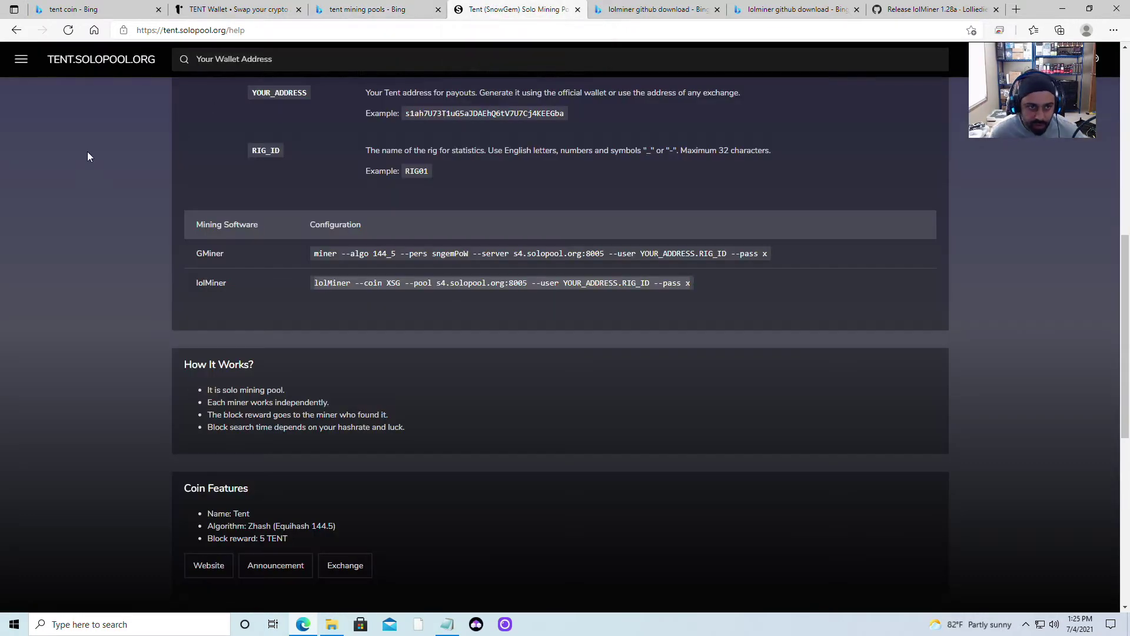
Download SoloPool_Mining.zip from the SoloPool Mining Software link on the TENT help page.
left_click(23, 60)
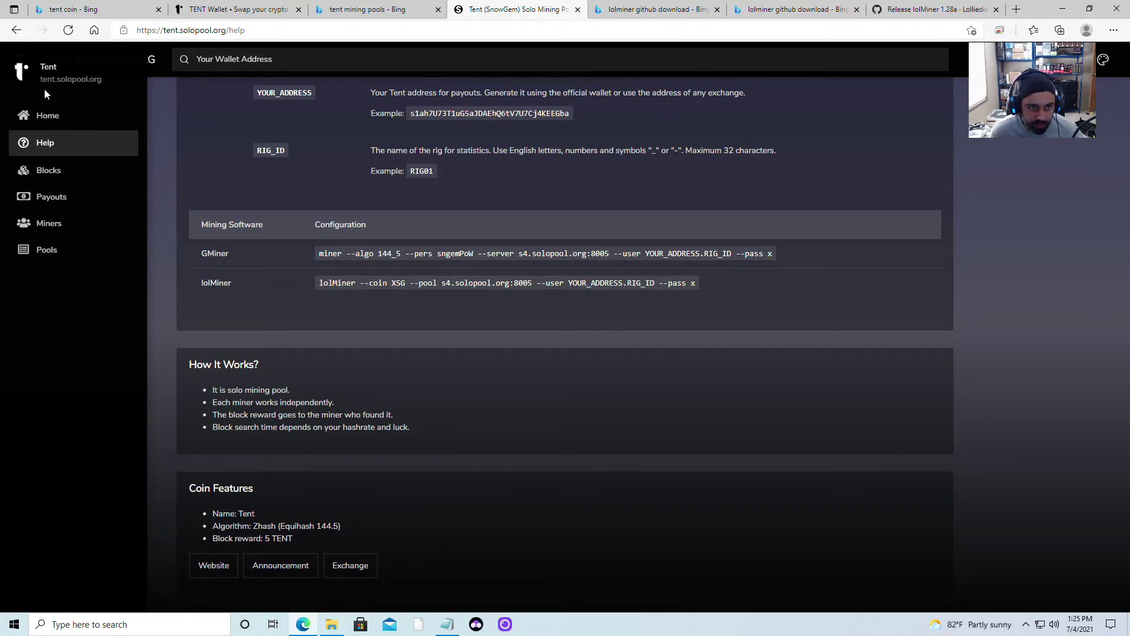
left_click(45, 148)
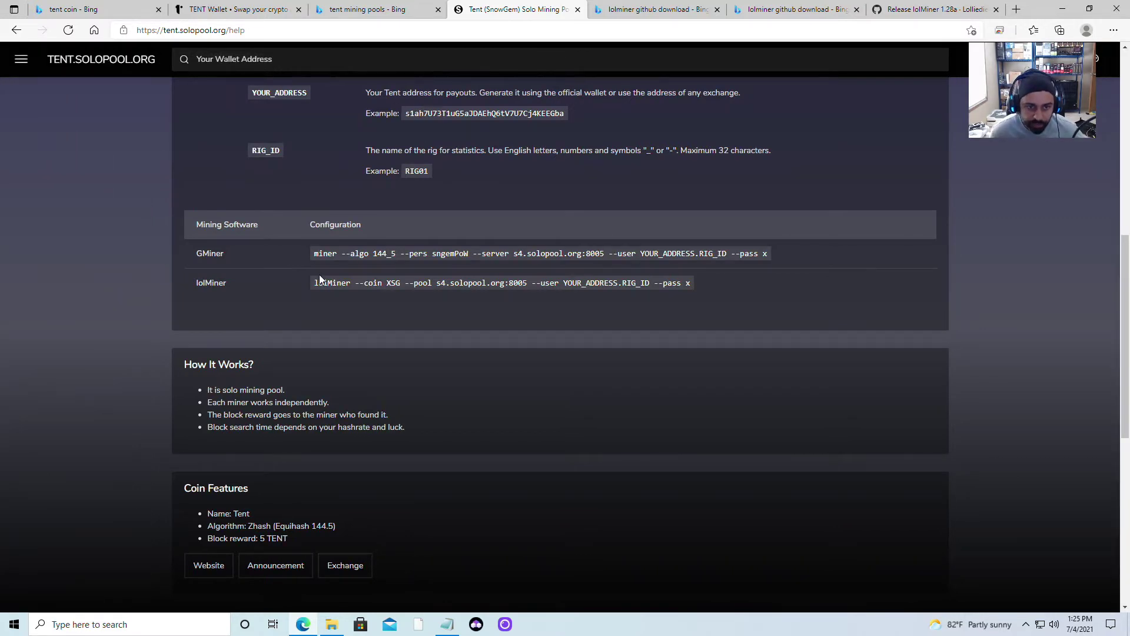
scroll(320, 280, "up", 9)
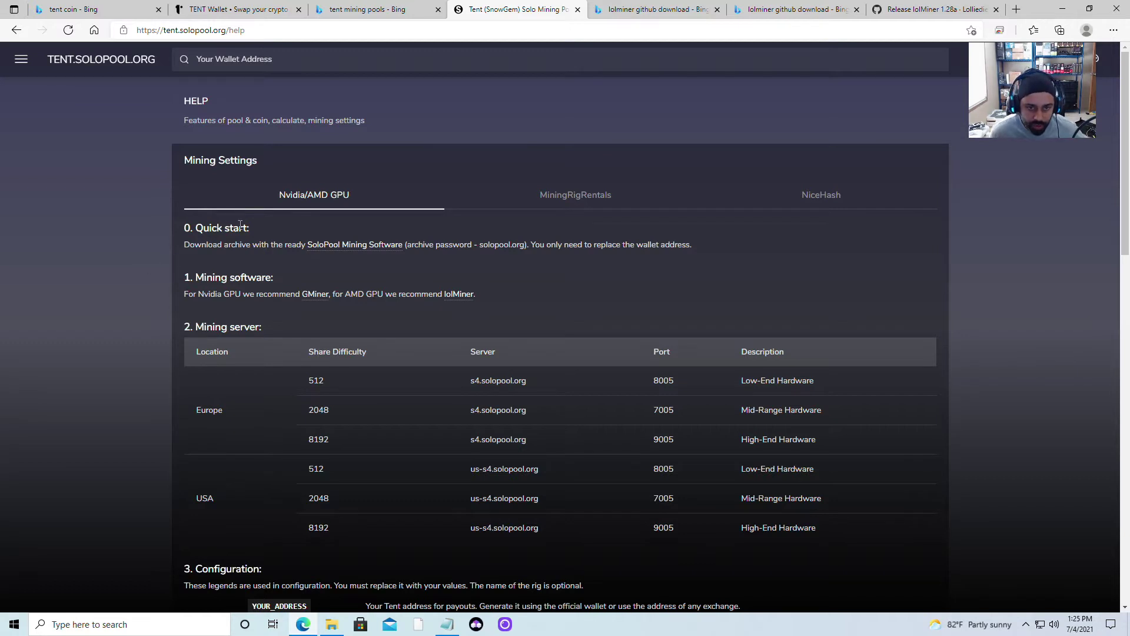
left_click(342, 249)
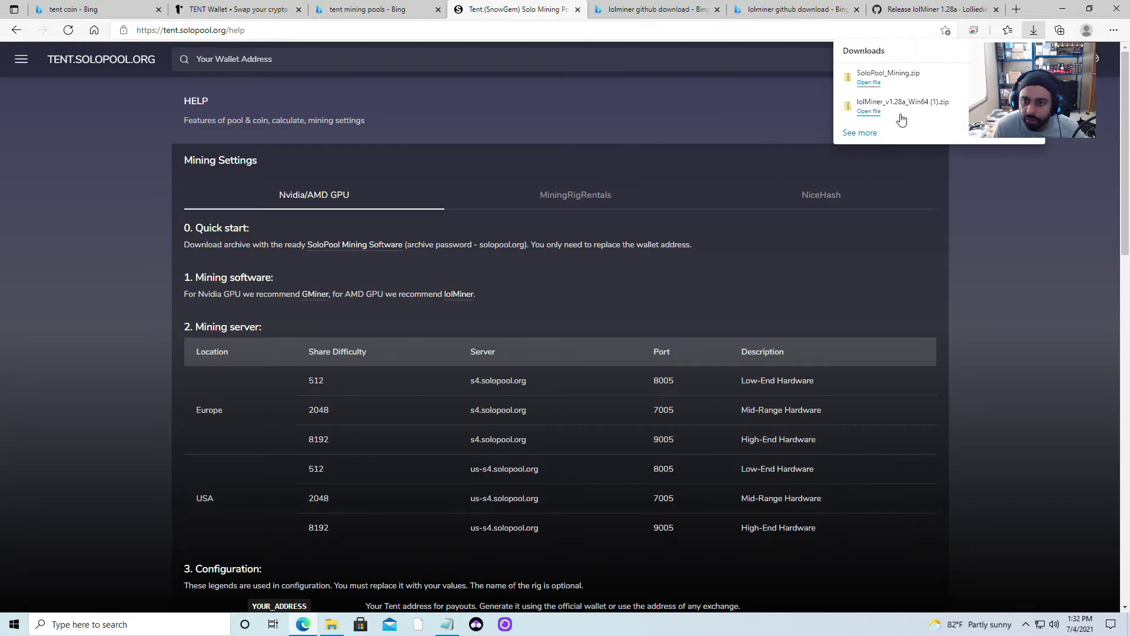
Copy the SoloPool_Mining folder from the archive into Desktop's New folder (2), cancelling the blocked lolMiner file.
left_click(868, 82)
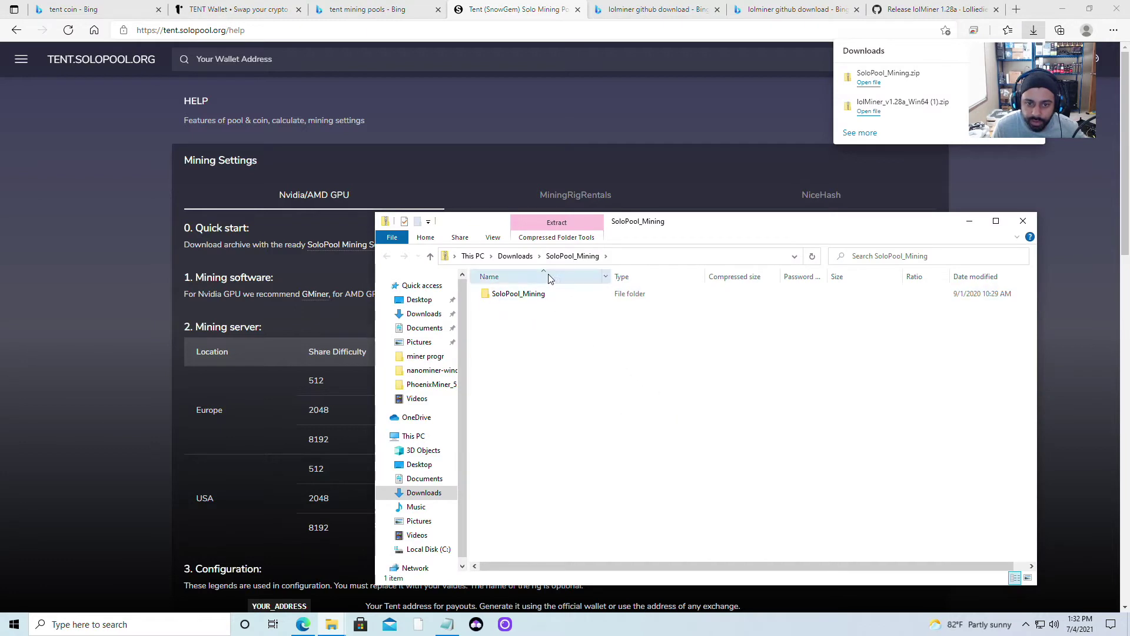
right_click(517, 298)
left_click(572, 351)
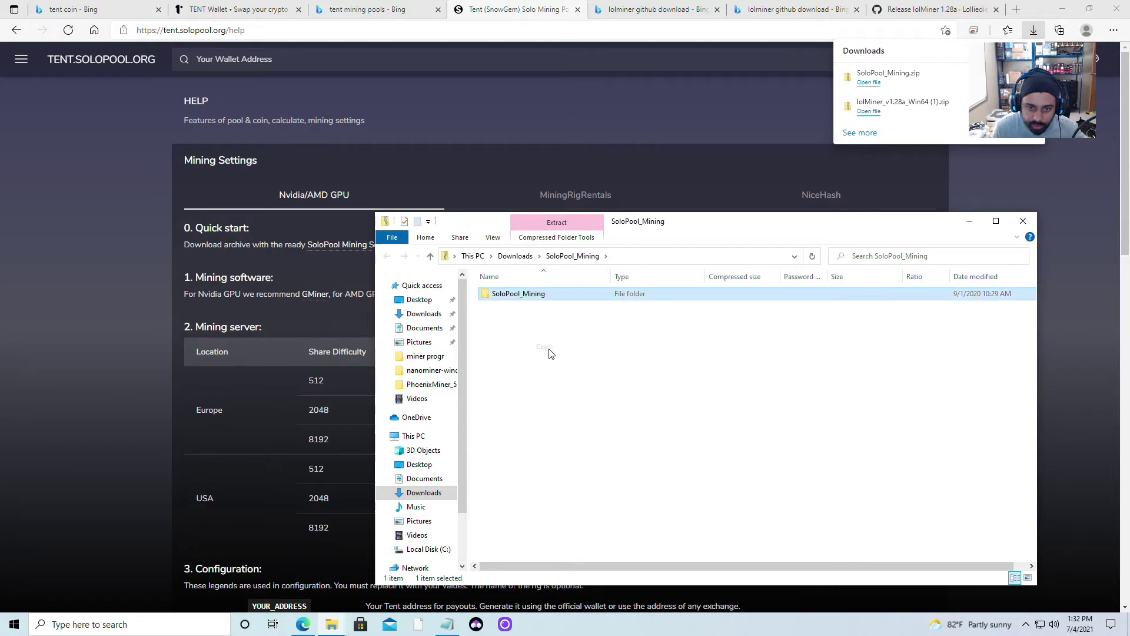
left_click(428, 302)
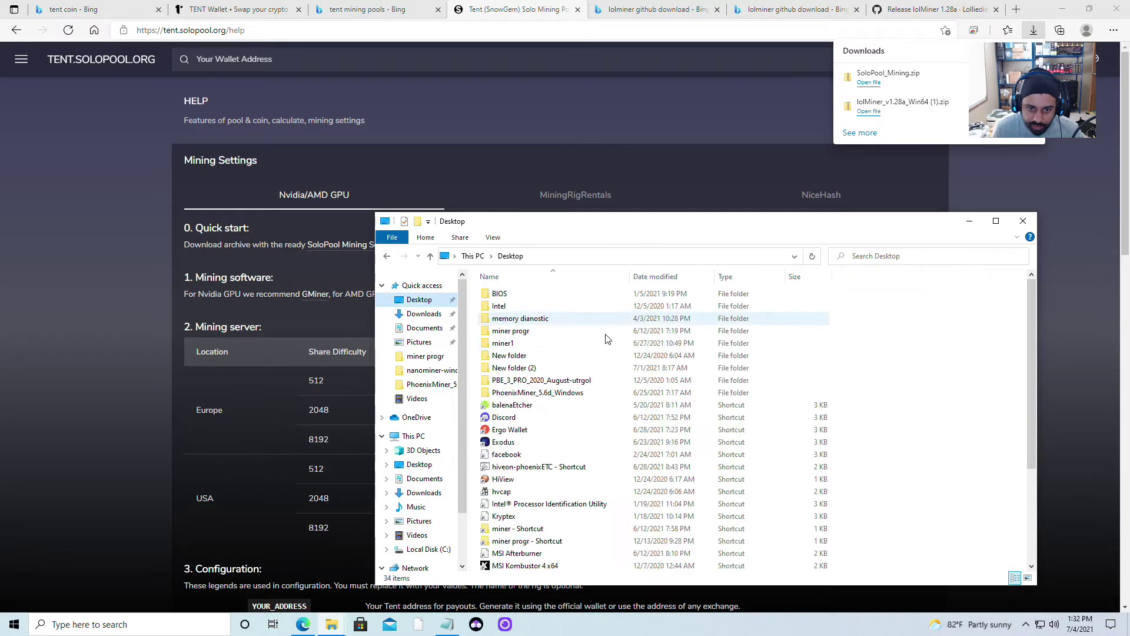
double_click(580, 377)
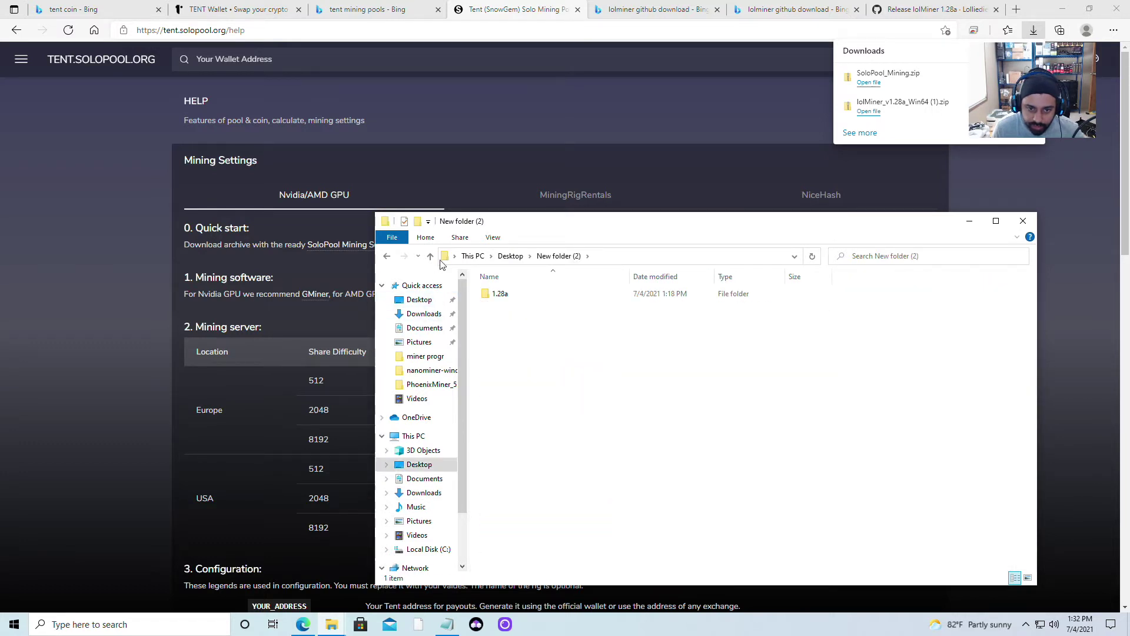
right_click(515, 334)
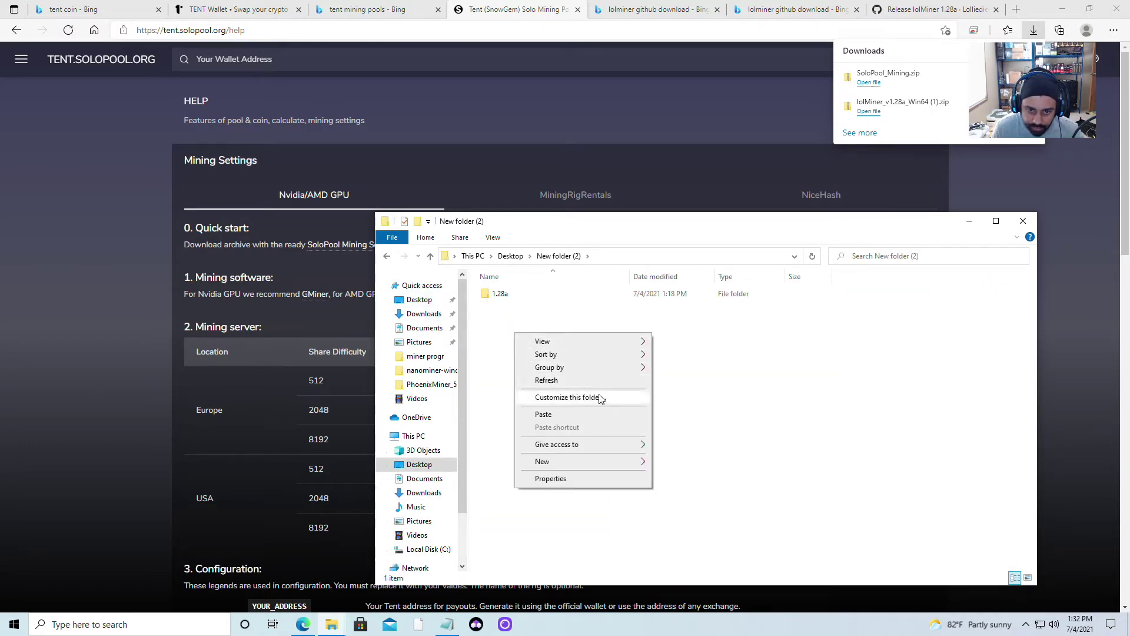
left_click(615, 417)
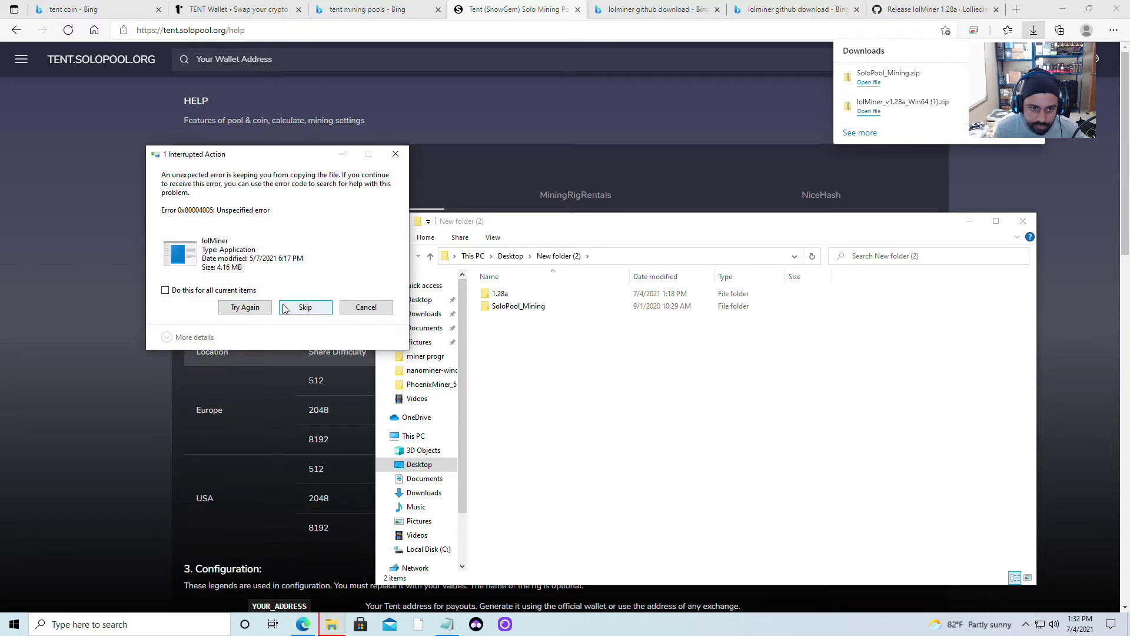
left_click(246, 308)
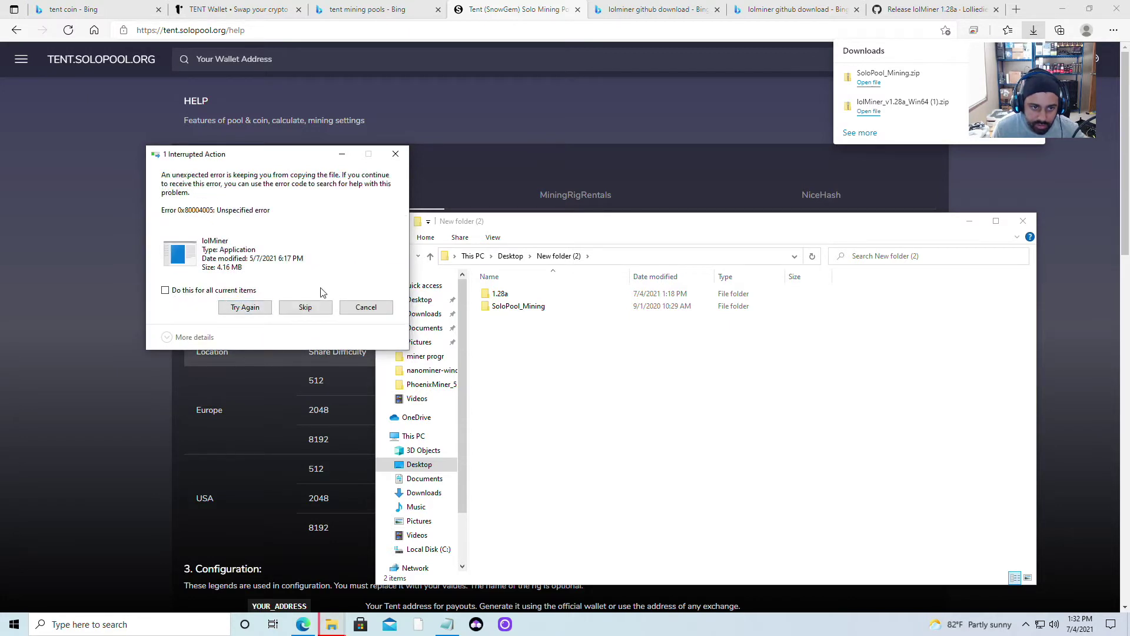
left_click(362, 309)
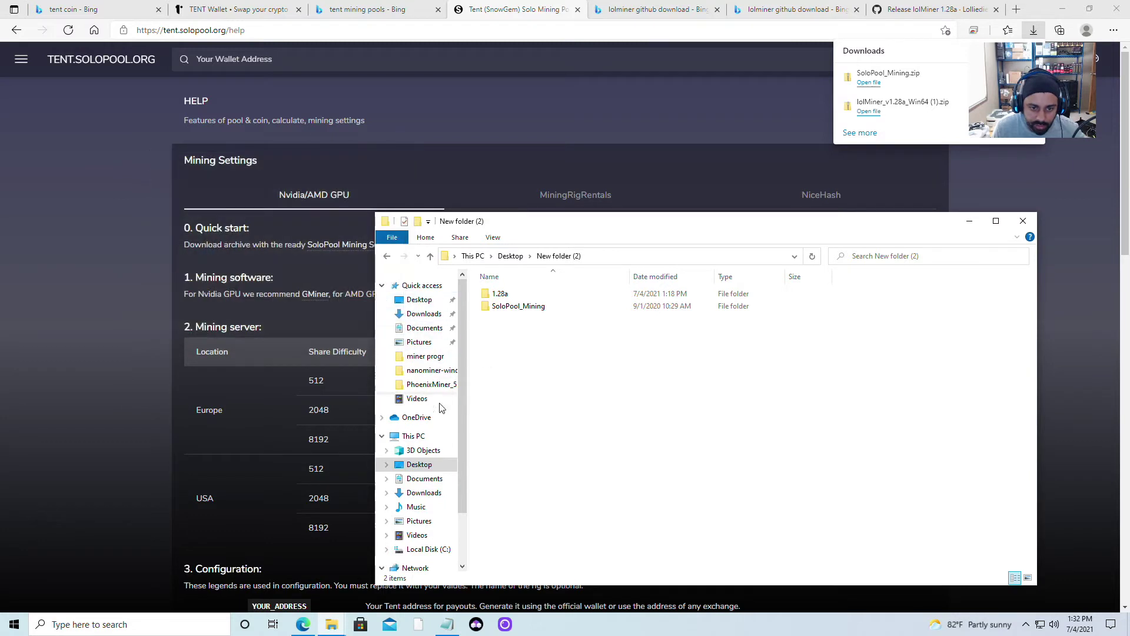
Extract SoloPool_Mining.zip into New folder (2), skipping the blocked lolMiner file.
left_click(419, 316)
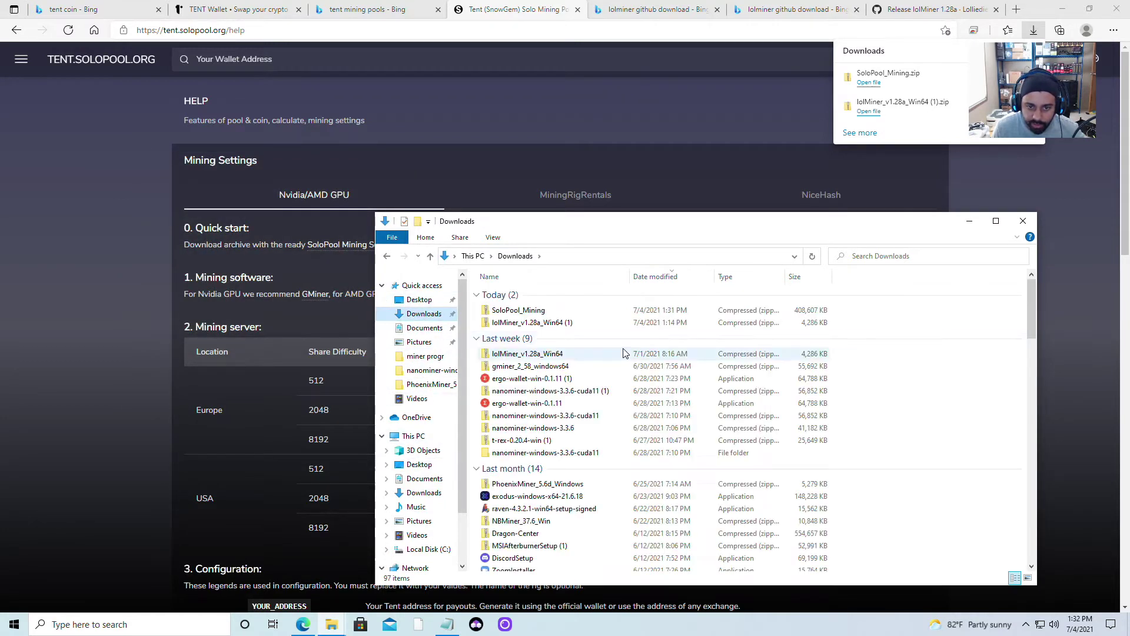
right_click(539, 310)
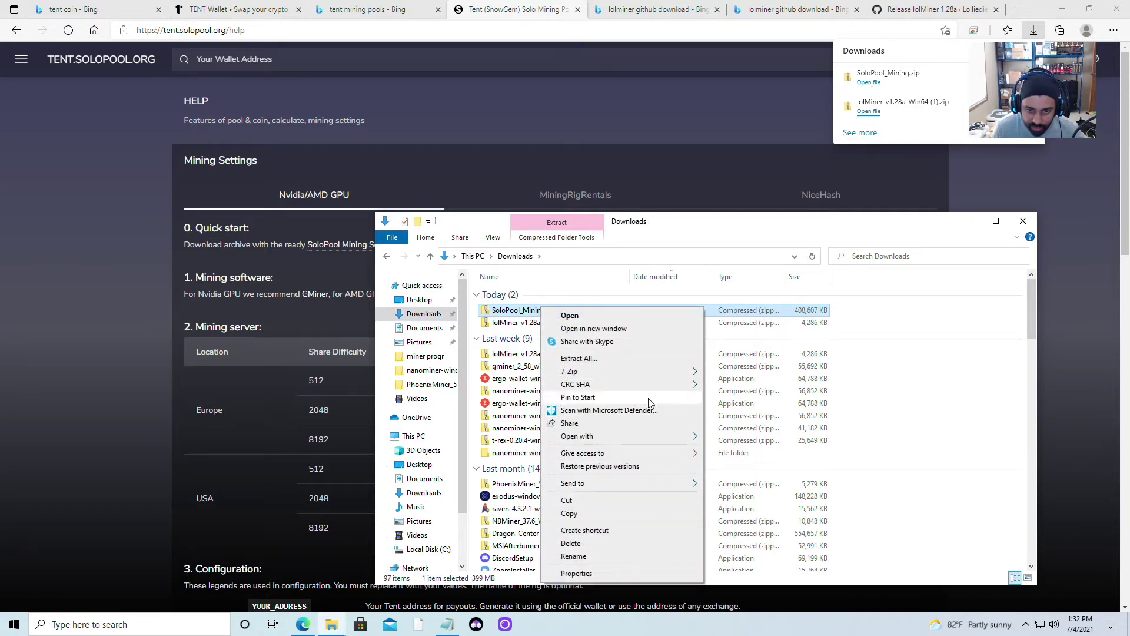
left_click(648, 358)
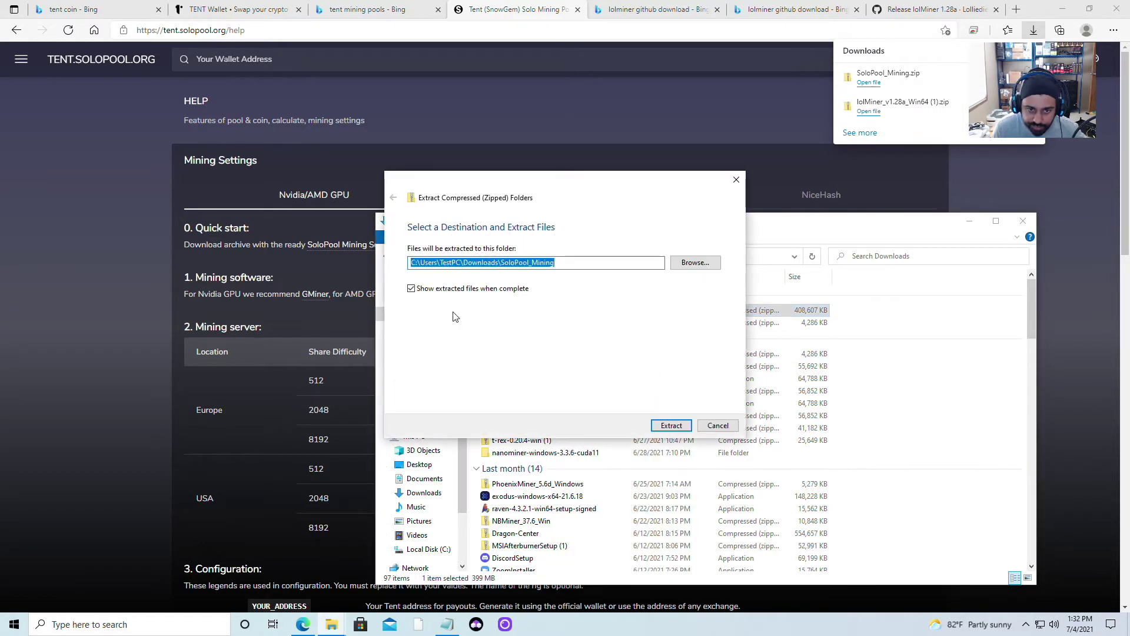
left_click(698, 265)
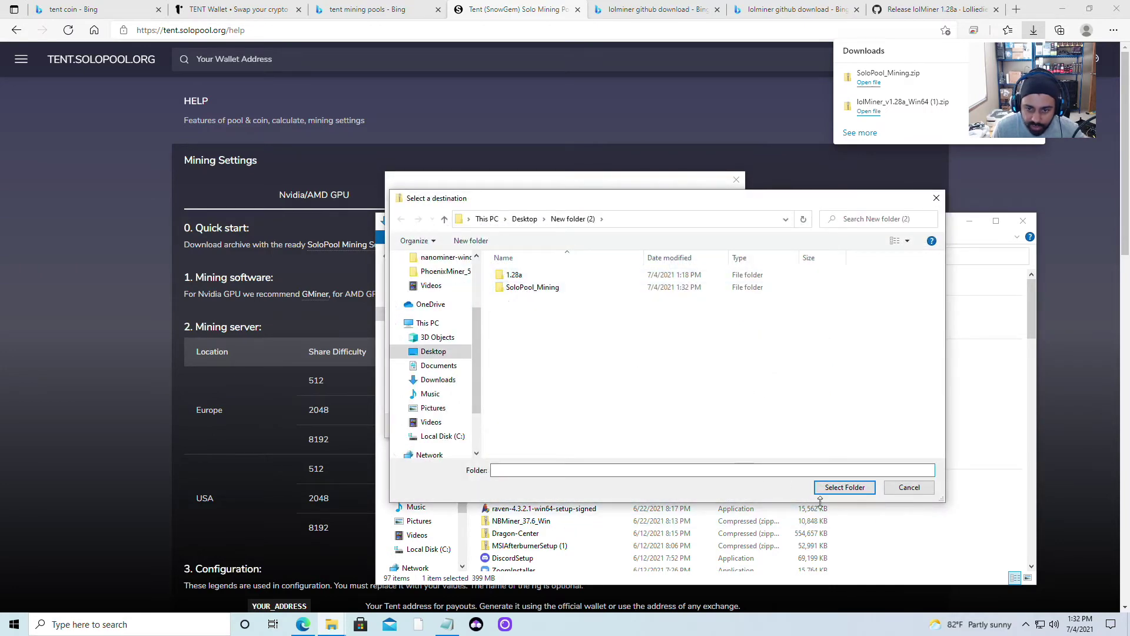
left_click(845, 488)
left_click(671, 425)
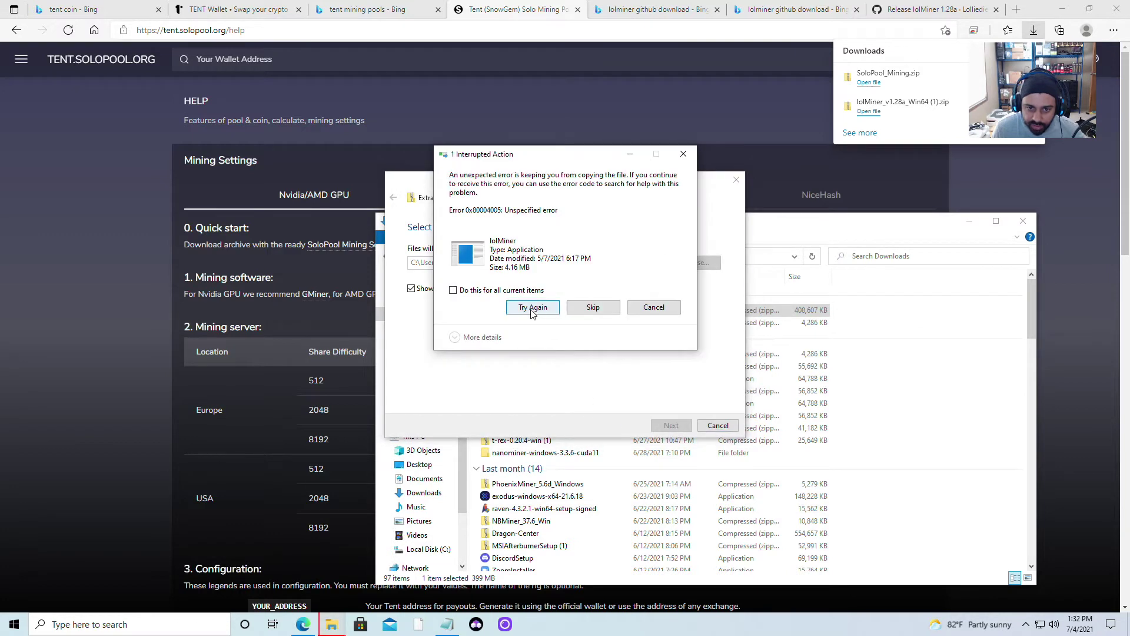
left_click(531, 311)
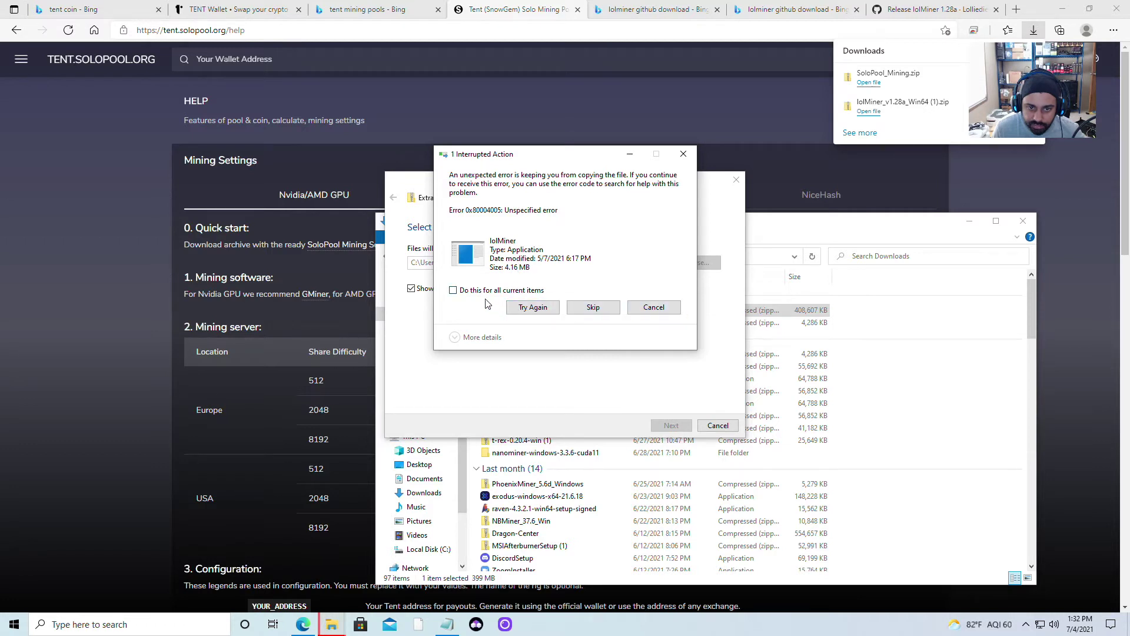
left_click(540, 309)
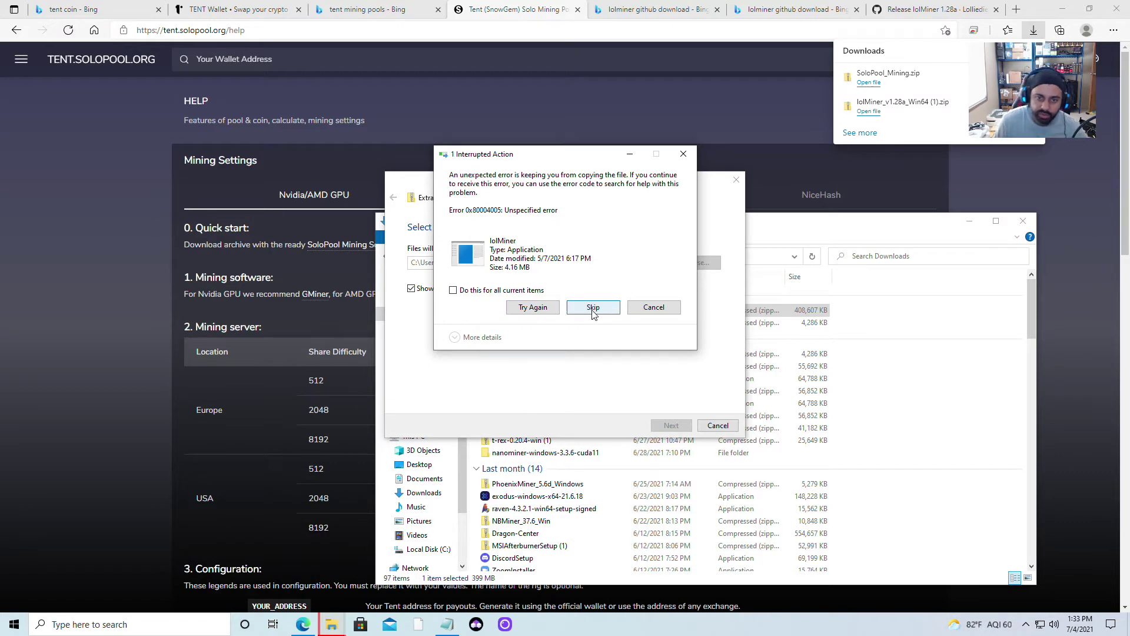
left_click(592, 307)
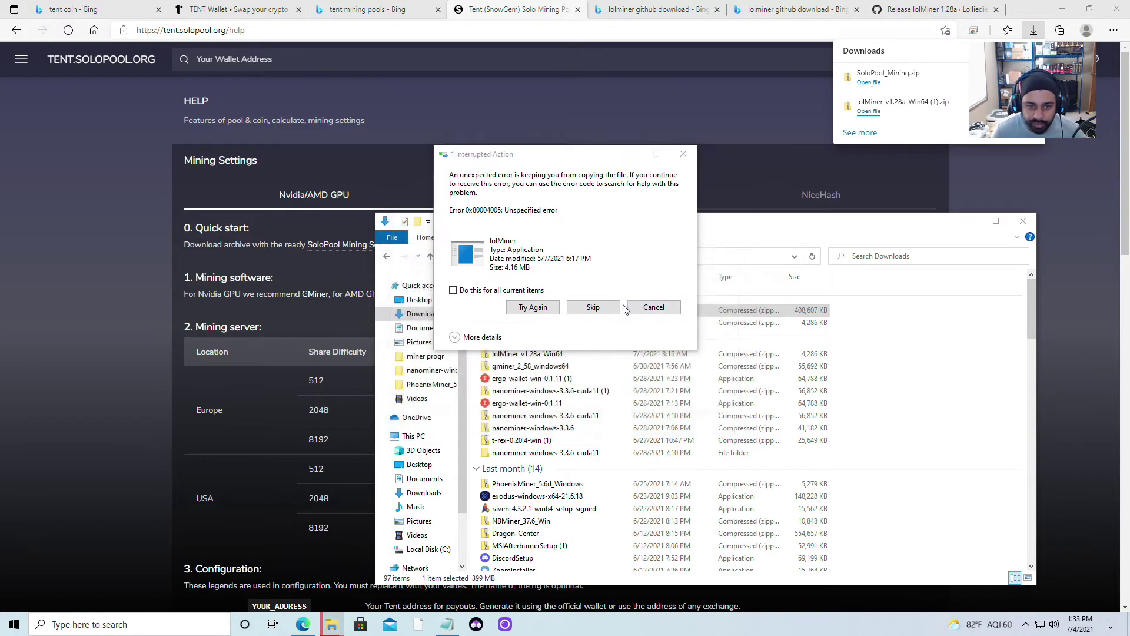
Check the empty BeamHash > AMD > lolMiner 1.28a folder, then close both Explorer windows.
double_click(524, 321)
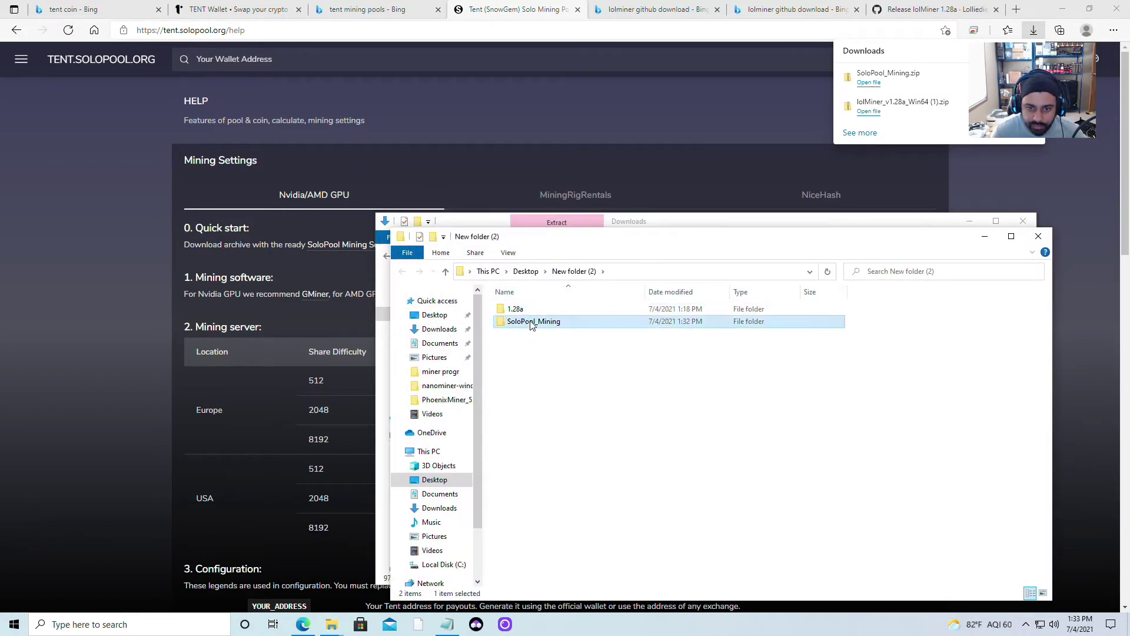
double_click(526, 313)
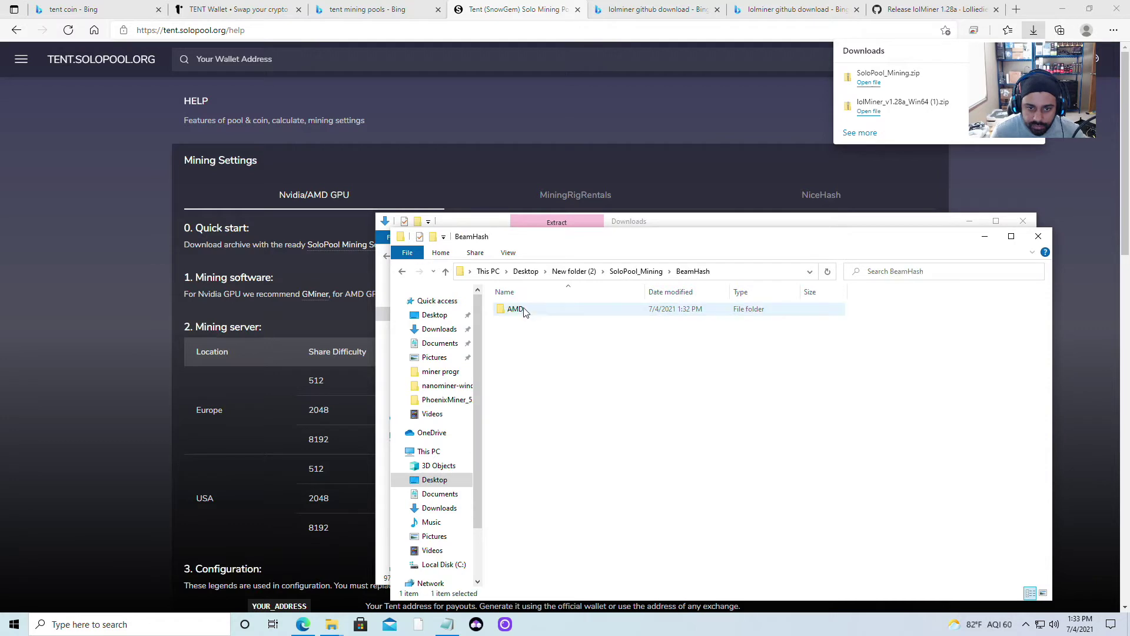
double_click(525, 312)
left_click(525, 312)
double_click(526, 311)
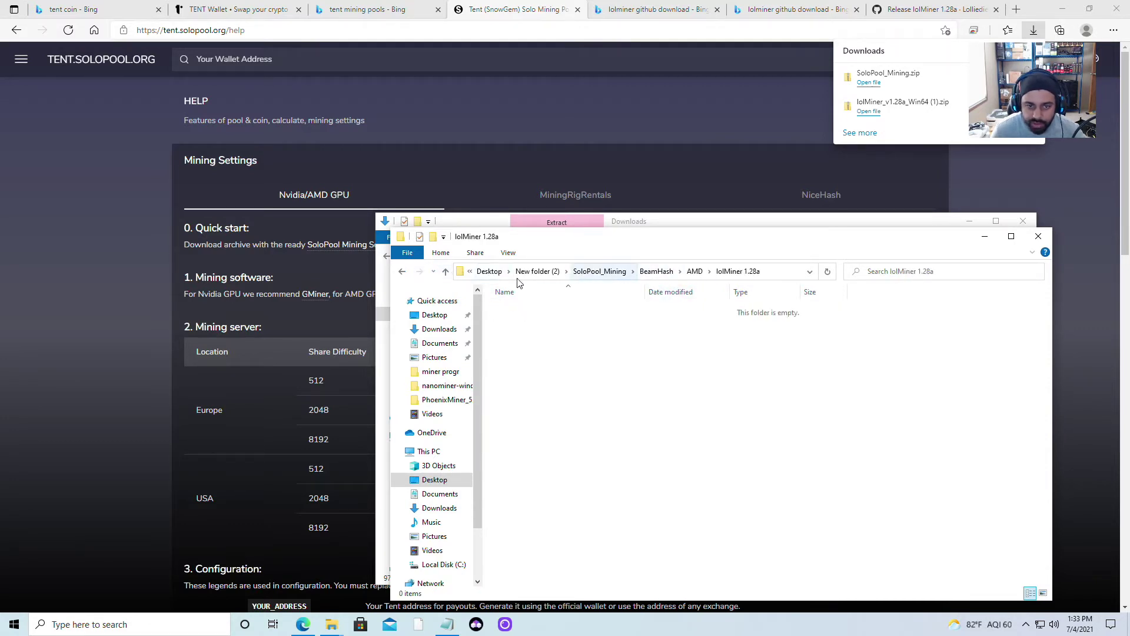
left_click(402, 272)
left_click(402, 272)
left_click(402, 271)
left_click(402, 272)
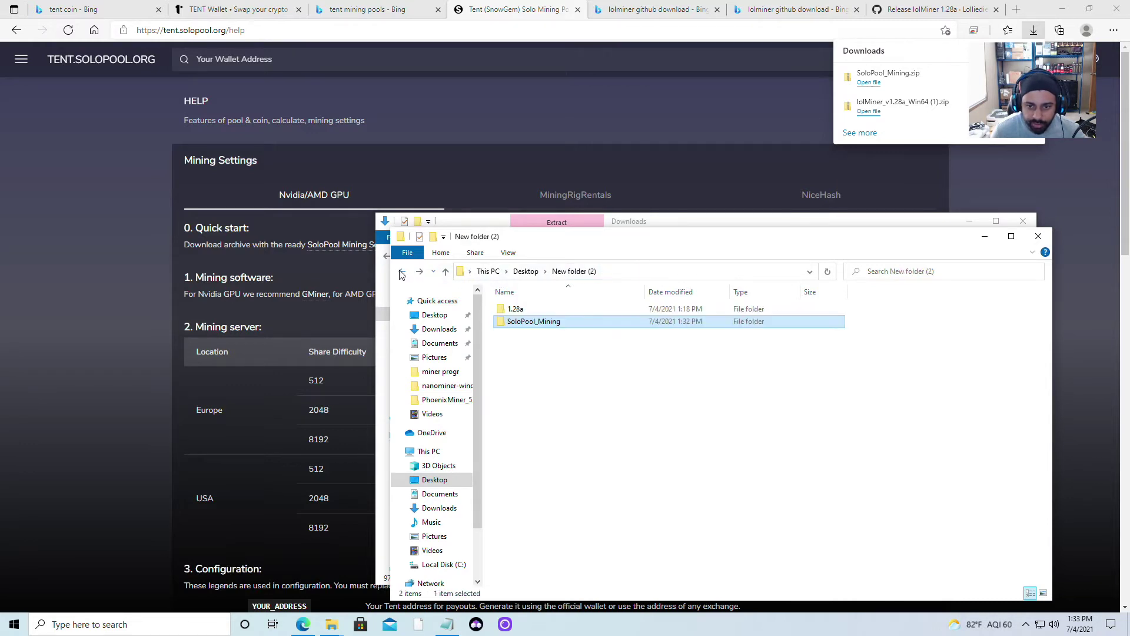
left_click(1042, 238)
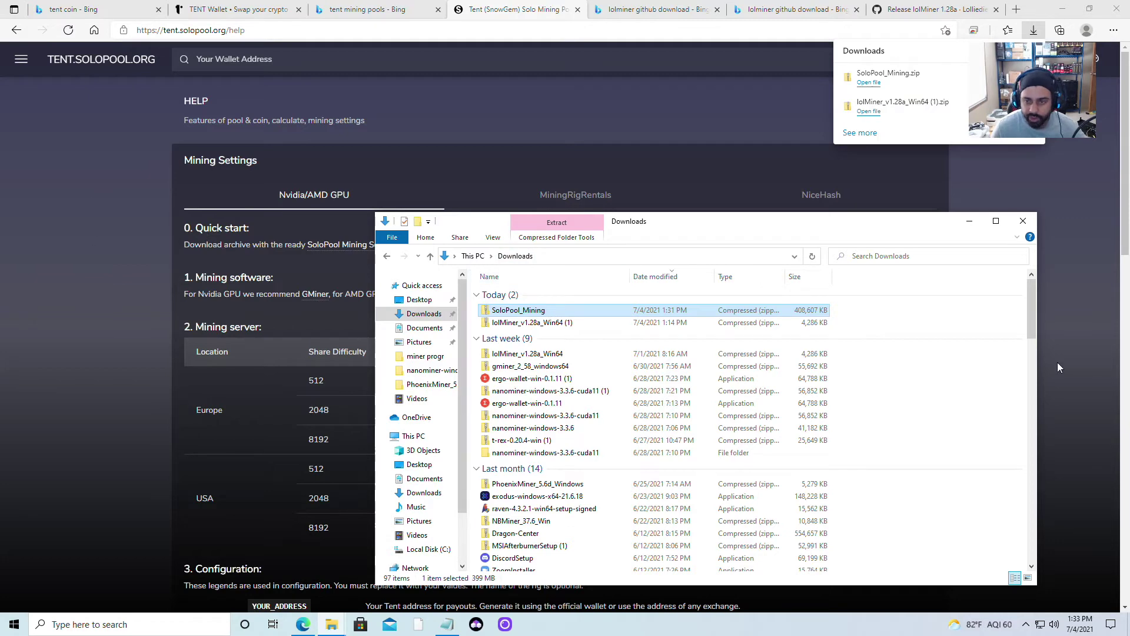
left_click(1023, 222)
scroll(340, 331, "down", 10)
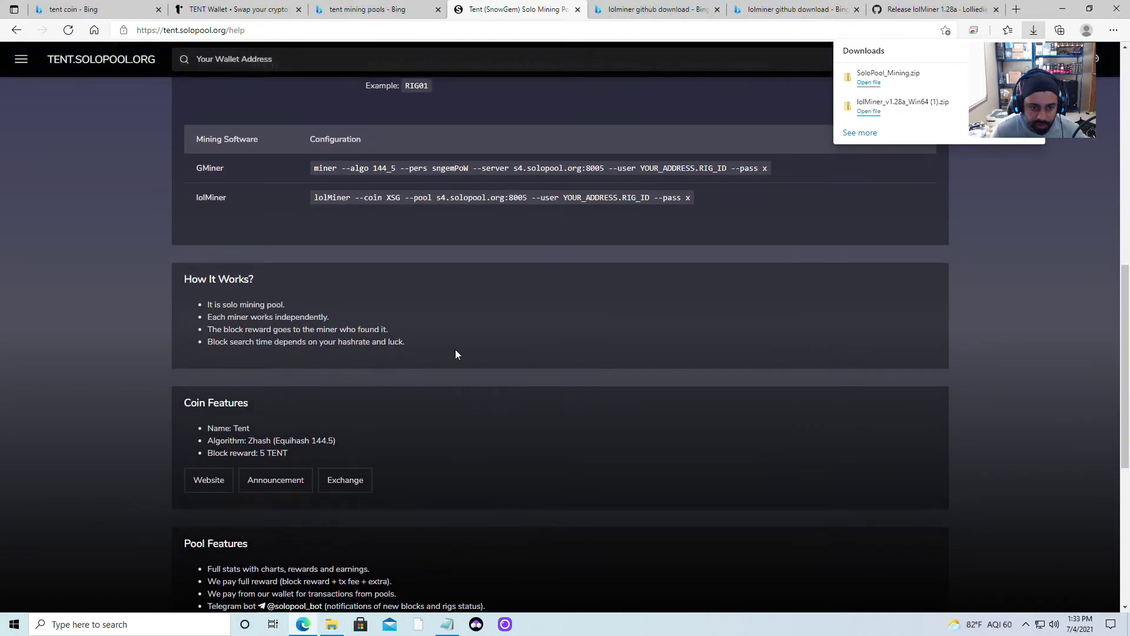
Read the help page's Configuration and Pool Features, then switch to the lolminer github download results.
scroll(333, 312, "down", 5)
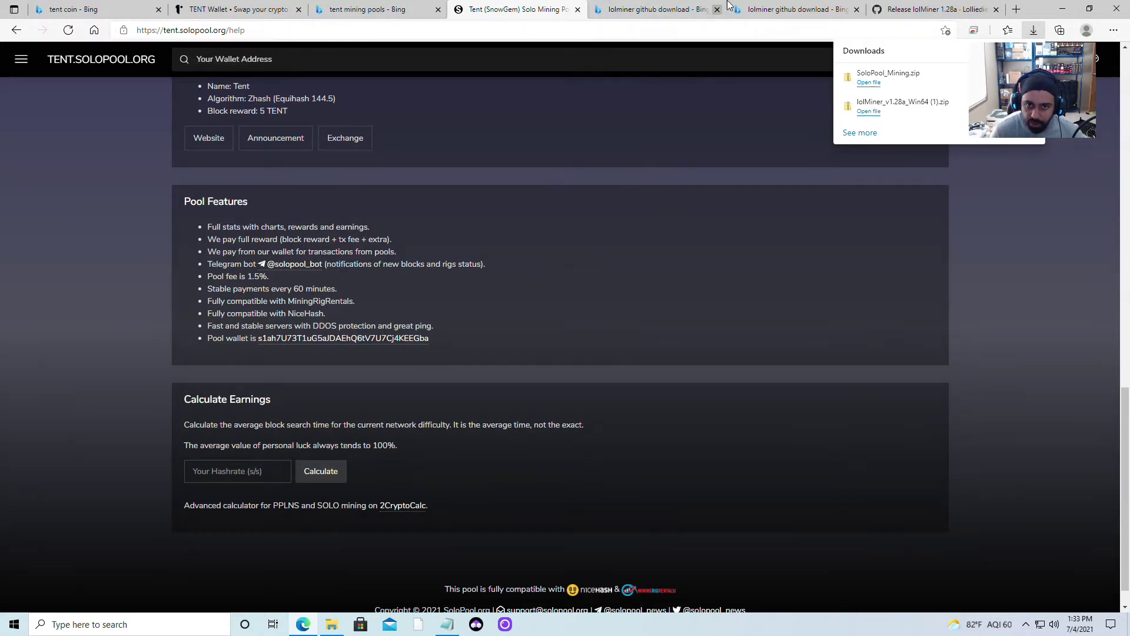
left_click(630, 7)
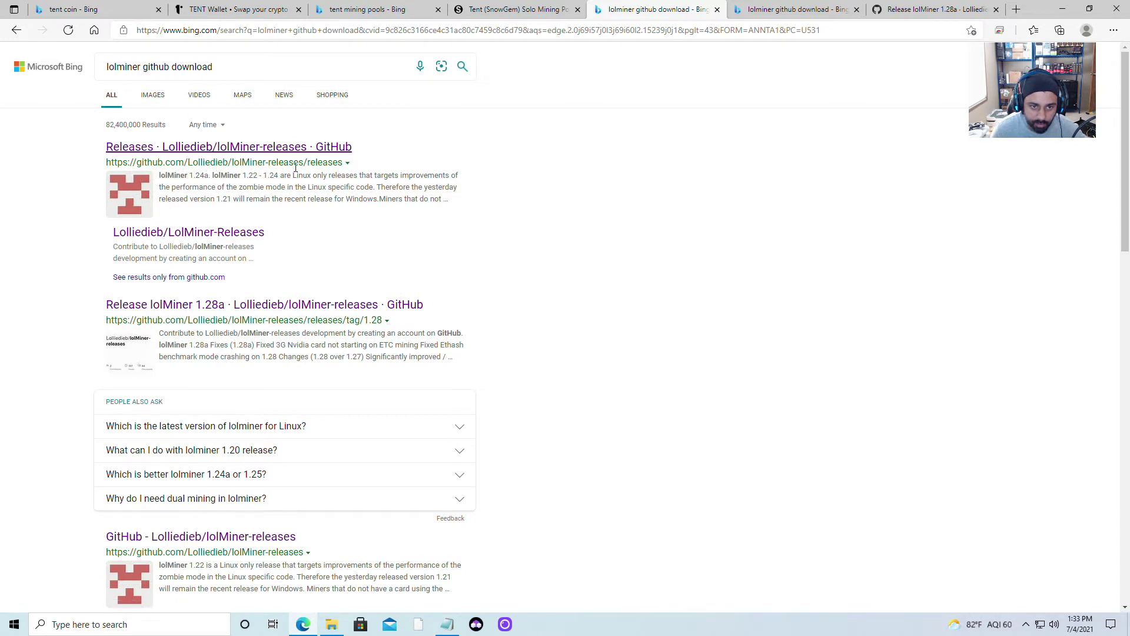
Find the lolMiner 1.28a release on GitHub with its 4.18 MB Win64 zip, then minimize Edge.
left_click(201, 147)
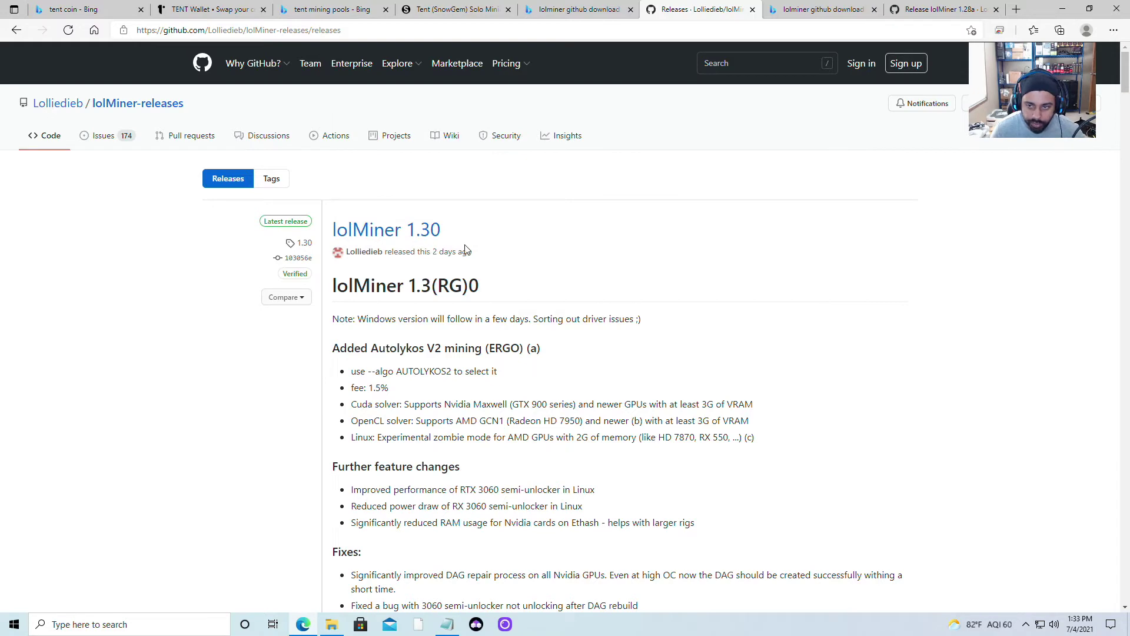
scroll(412, 380, "down", 10)
scroll(383, 368, "down", 3)
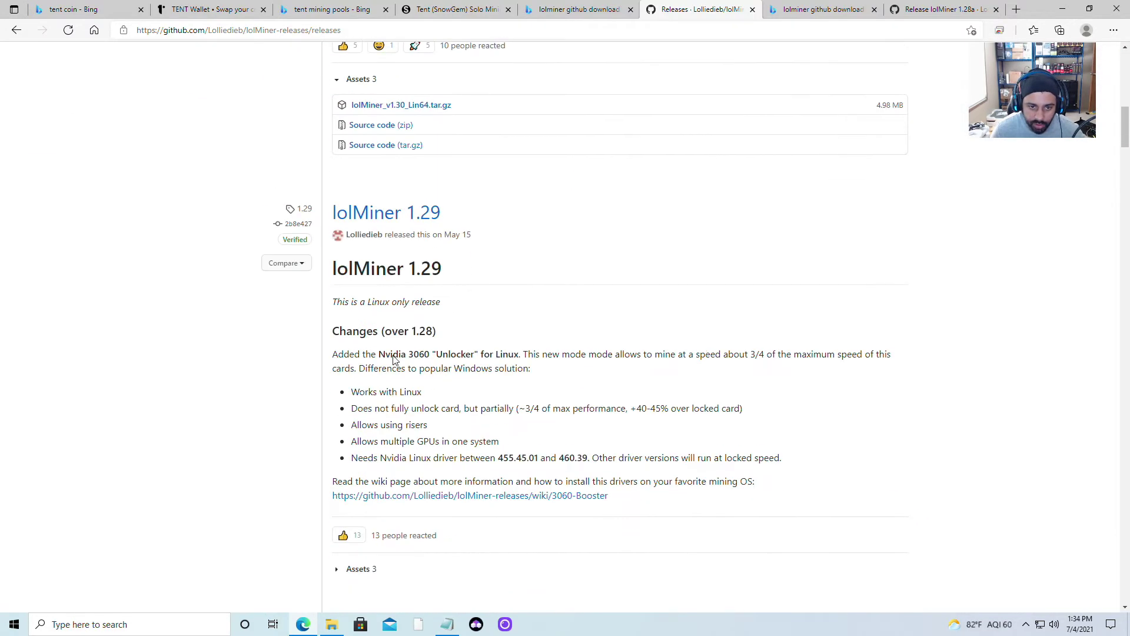
scroll(382, 277, "down", 6)
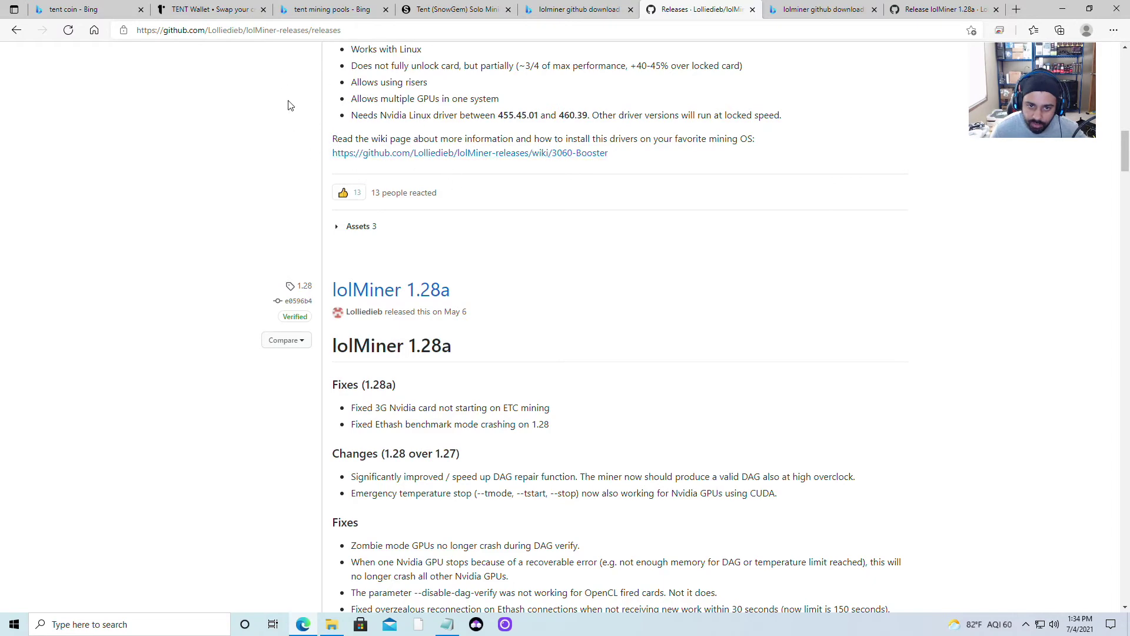
scroll(427, 211, "down", 3)
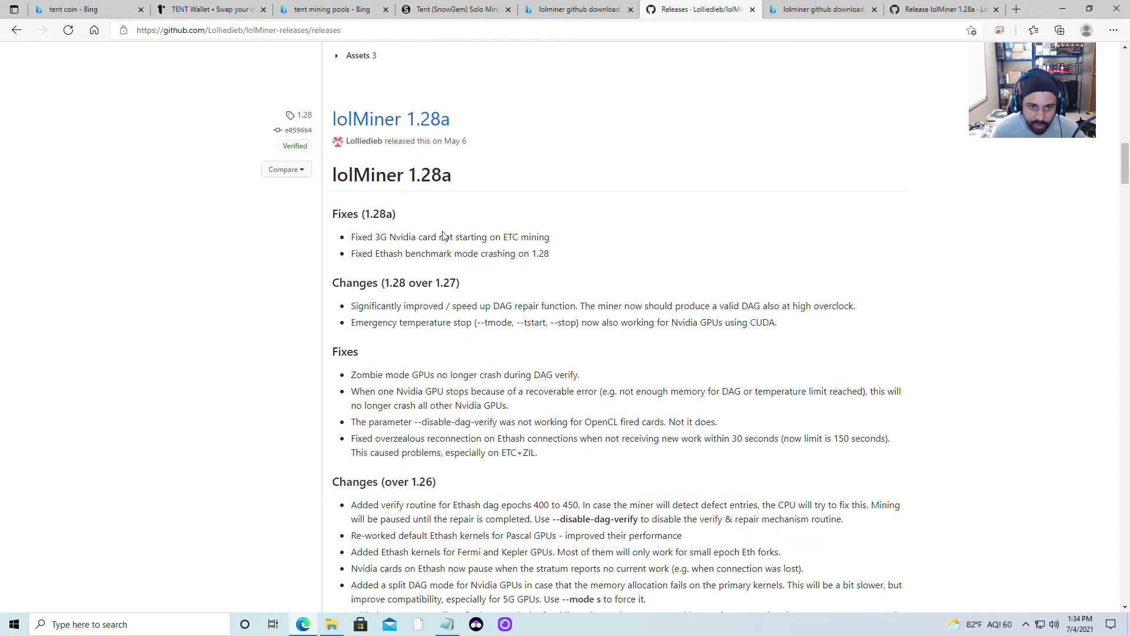
left_click(411, 126)
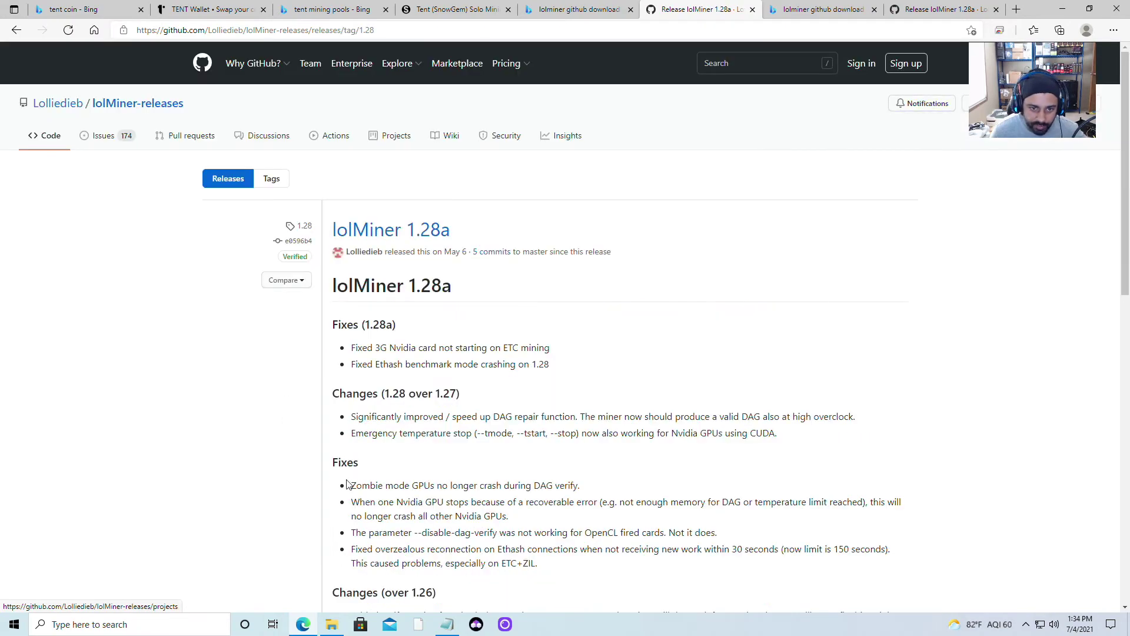
scroll(559, 335, "down", 6)
scroll(558, 335, "down", 5)
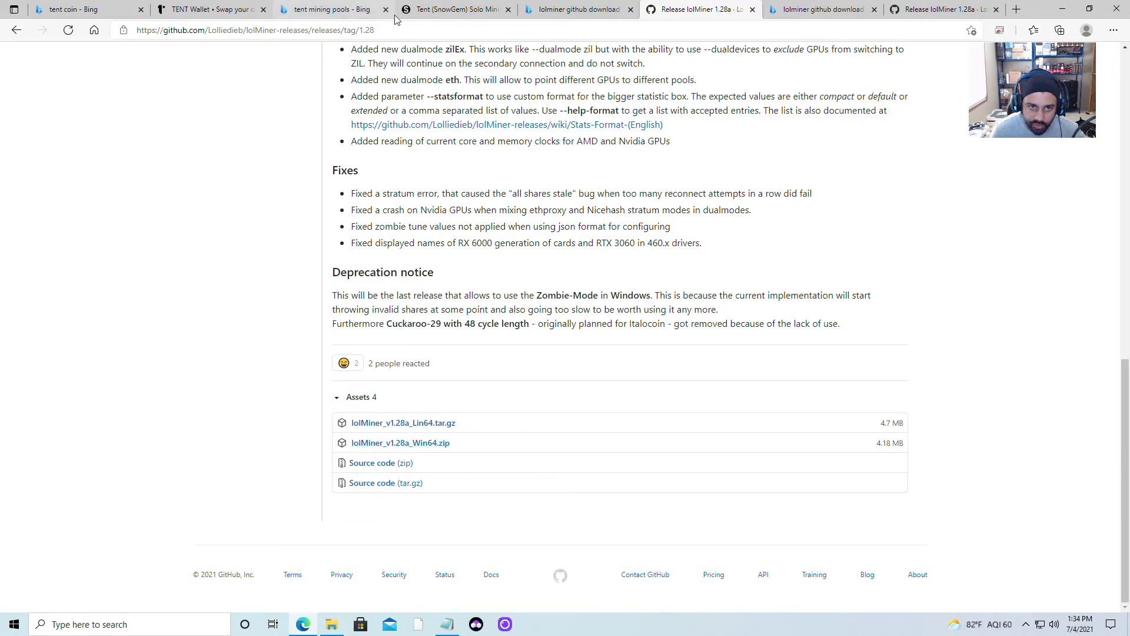
left_click(1063, 8)
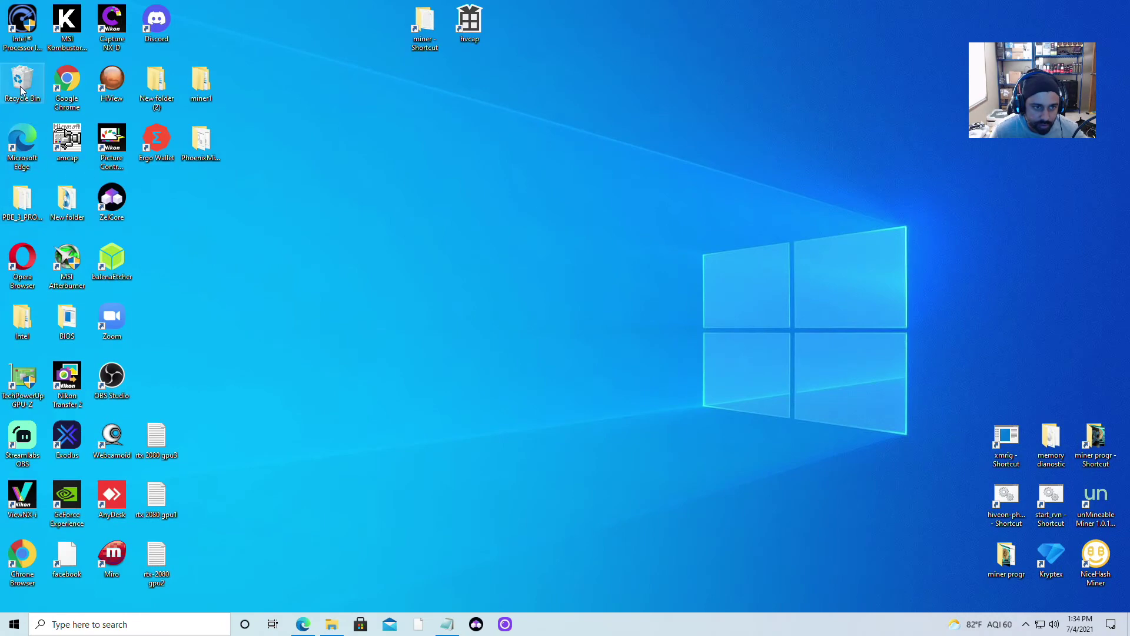
Confirm lolMiner_v1.28a_Win64 (4,286 KB) is in Downloads, then return to the GitHub release page.
left_click(332, 625)
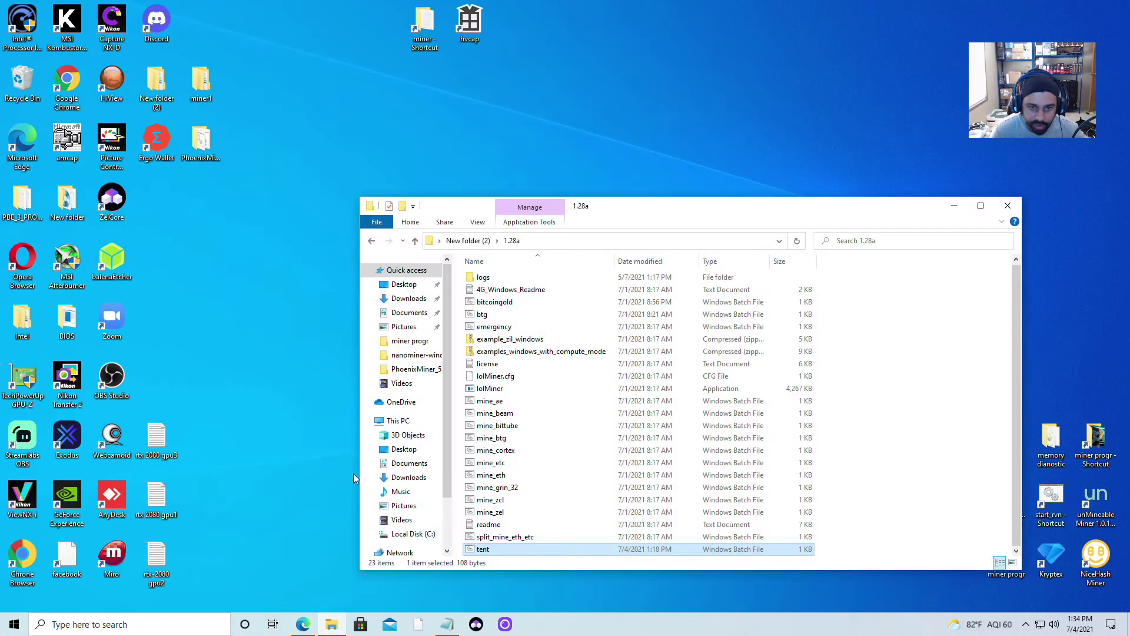
left_click(405, 298)
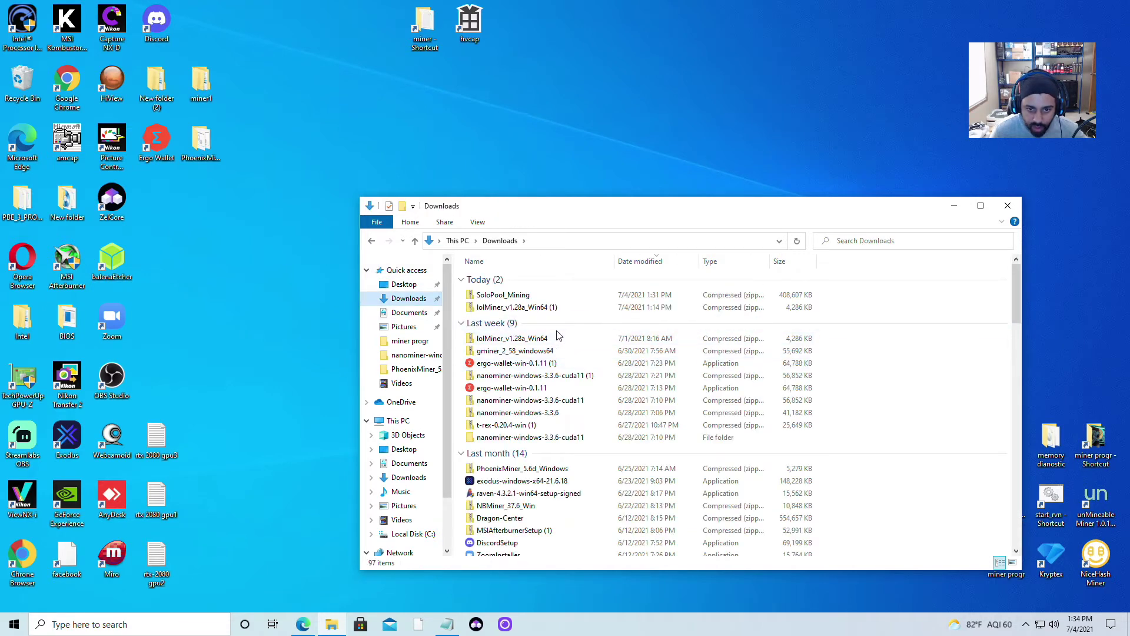
right_click(529, 340)
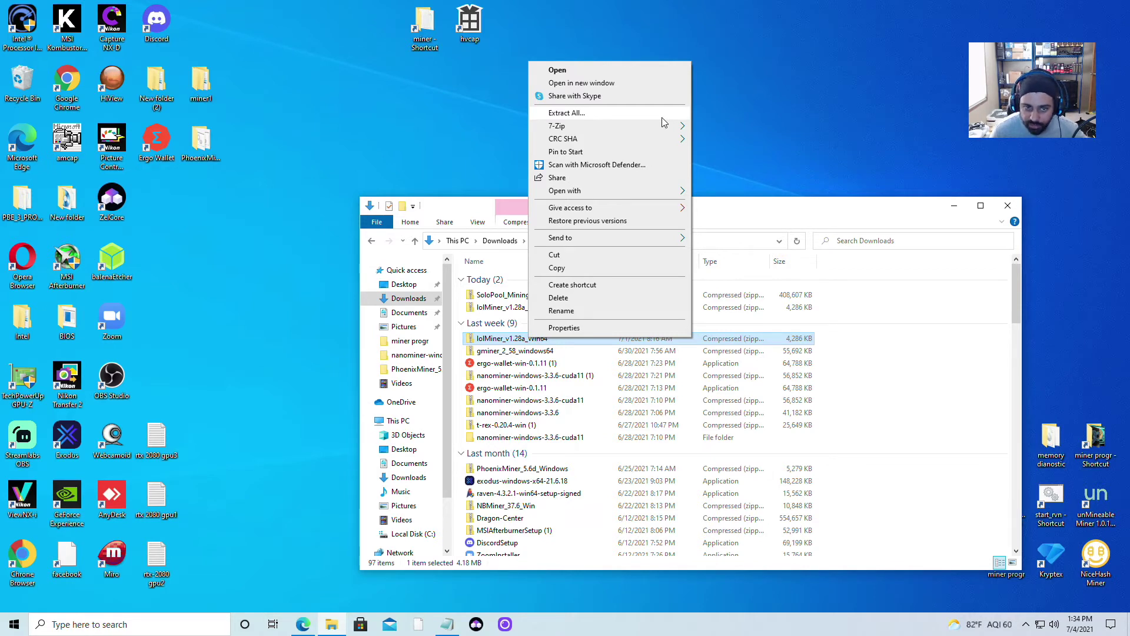
left_click(811, 215)
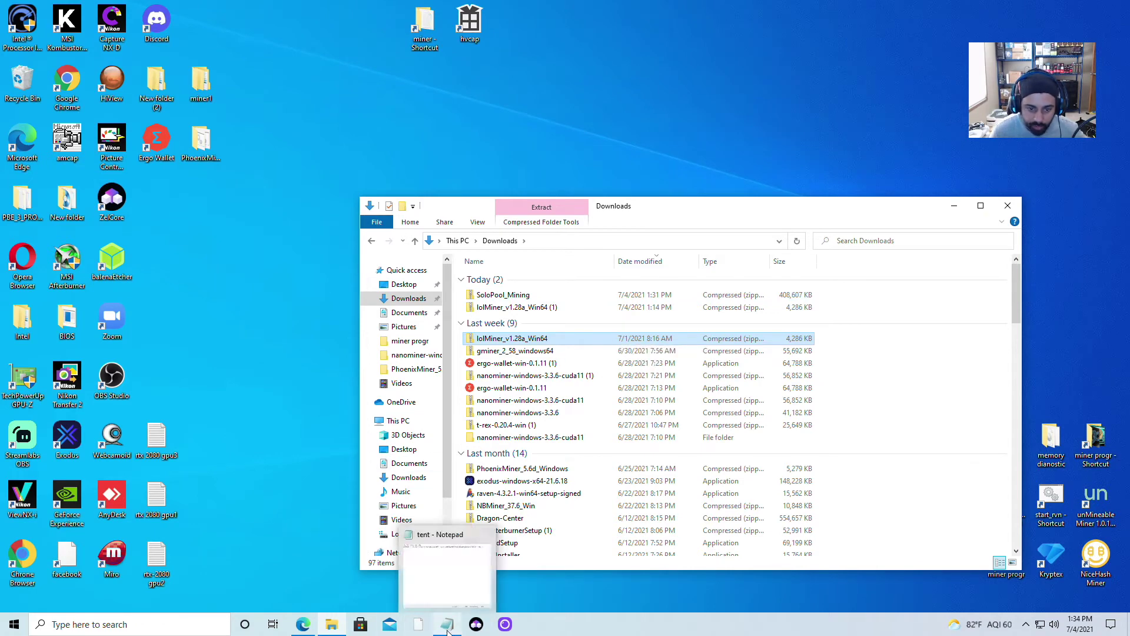
left_click(303, 623)
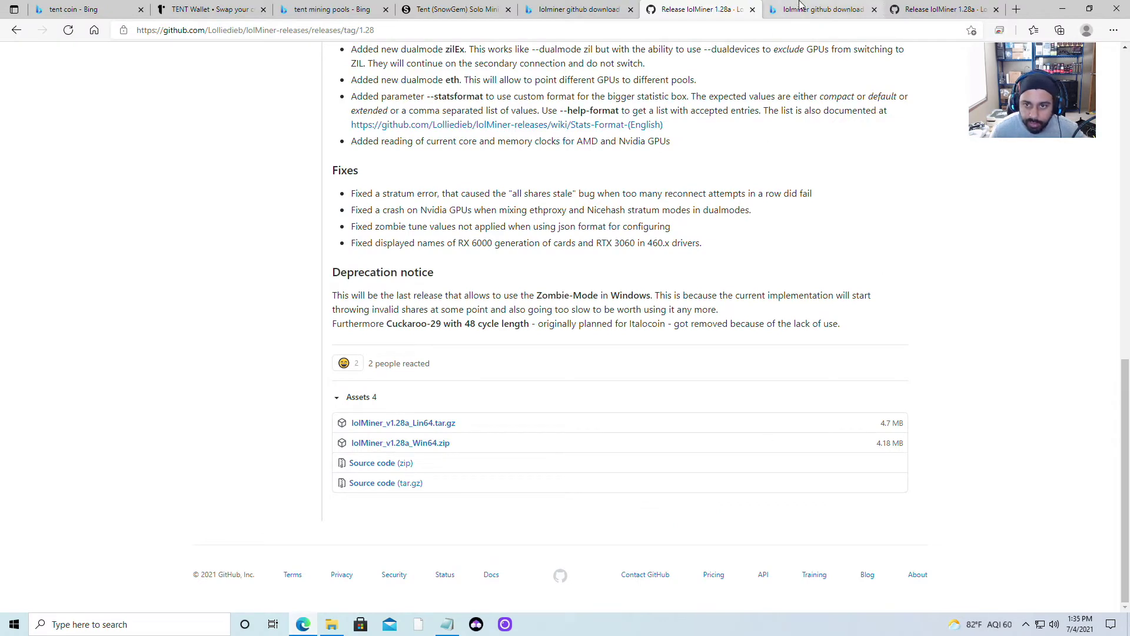
Copy the lolMiner command for s4.solopool.org:8005 from the TENT help page, then open Windows search.
left_click(938, 14)
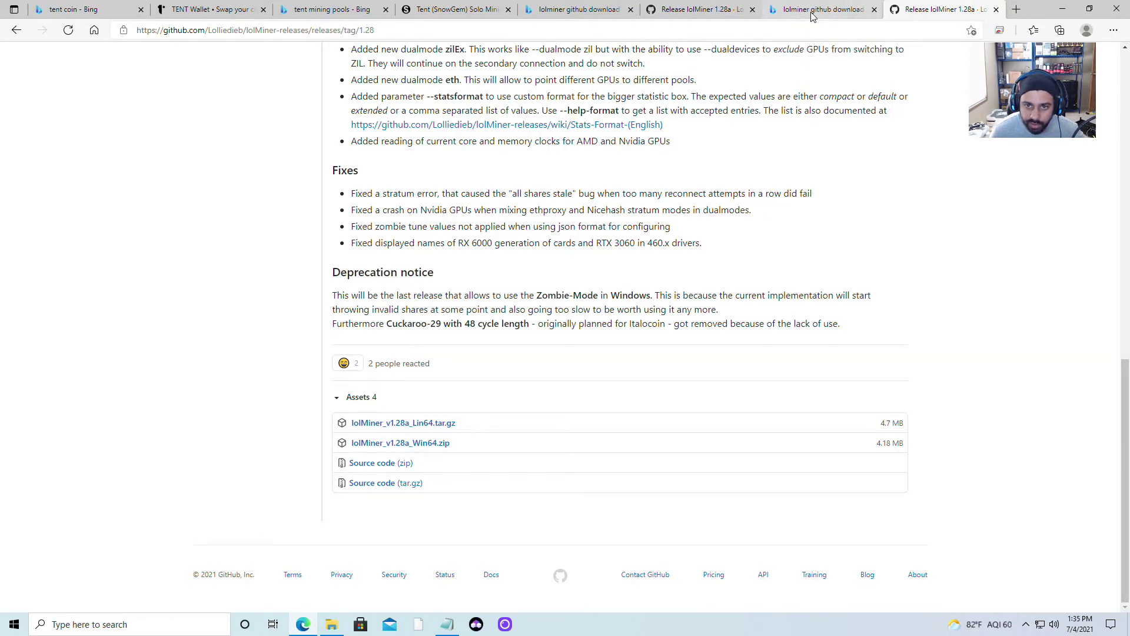
left_click(431, 10)
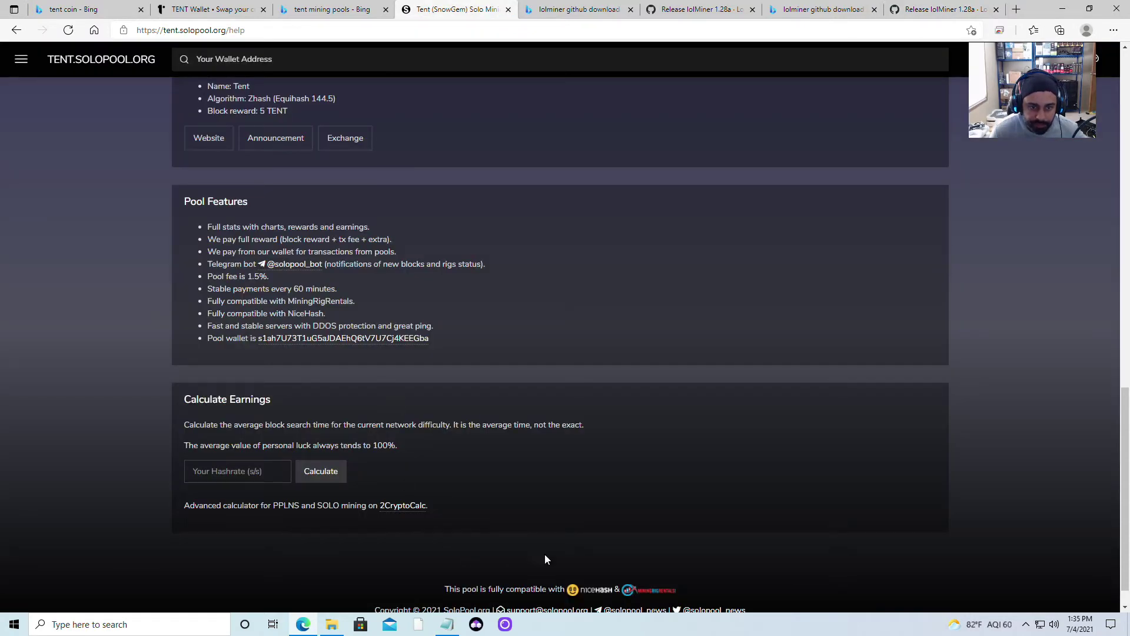
scroll(273, 480, "up", 7)
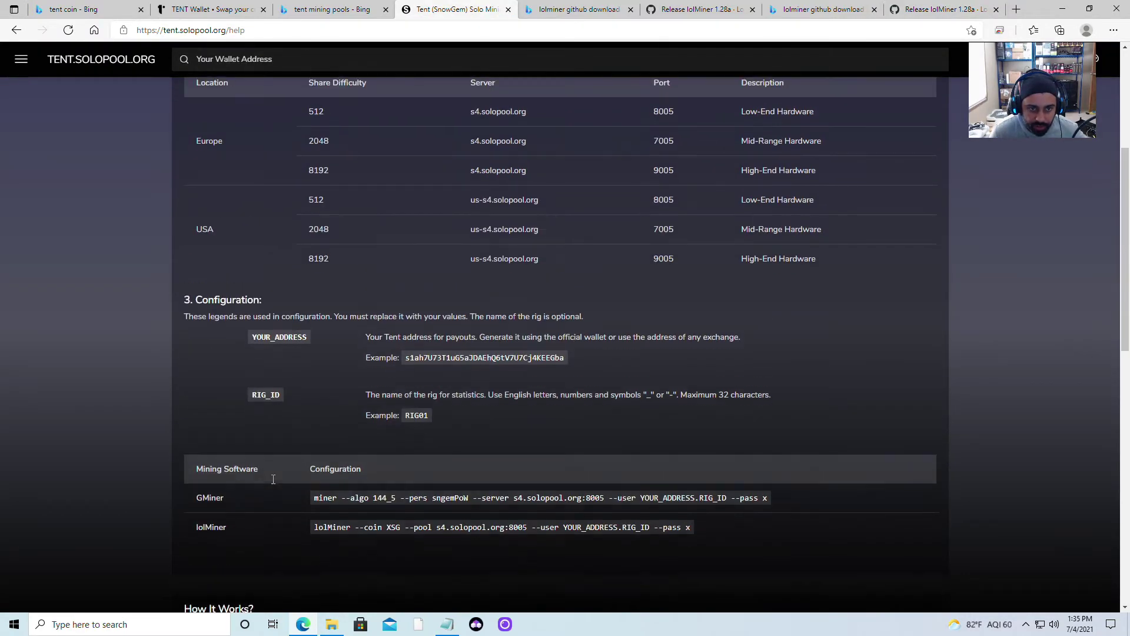
scroll(273, 479, "down", 3)
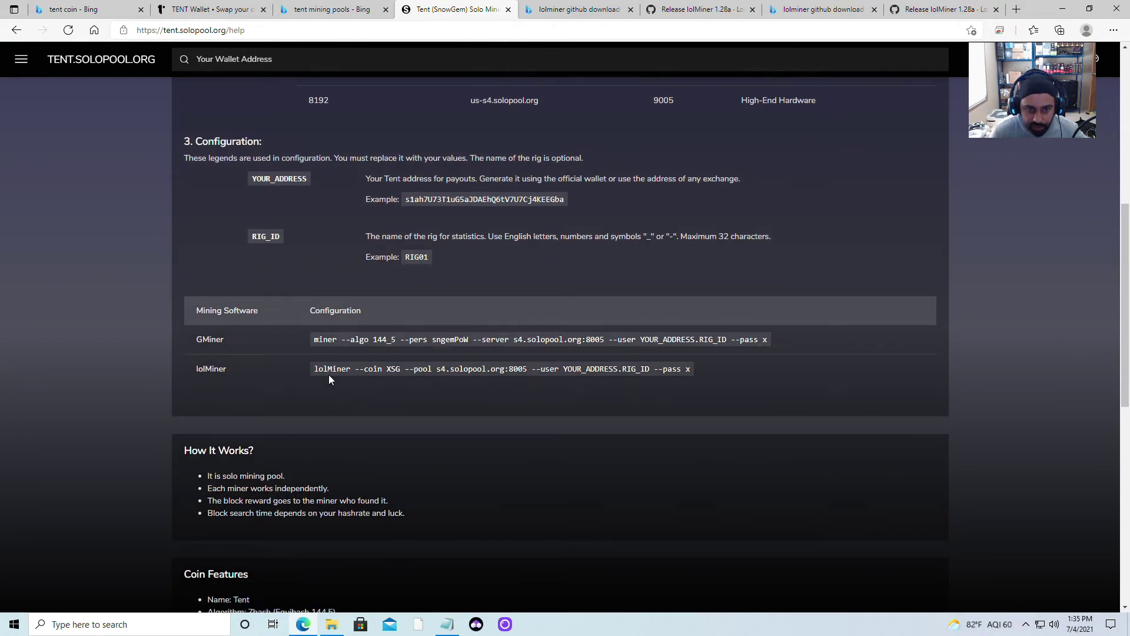
left_click_drag(313, 370, 692, 370)
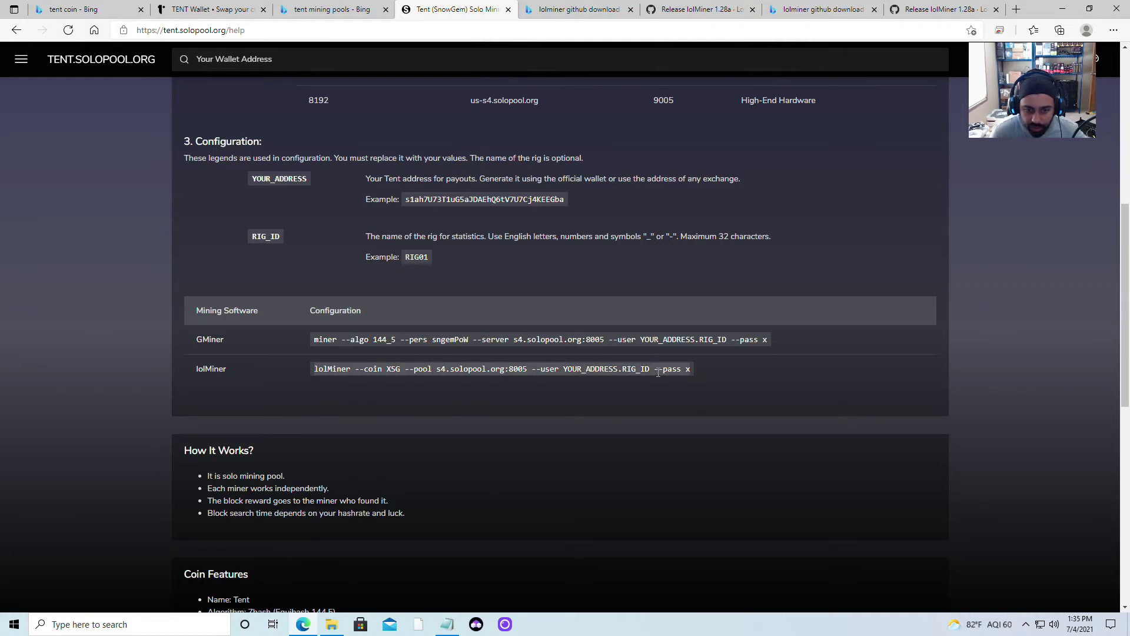
right_click(658, 373)
left_click(677, 385)
mouse_move(451, 630)
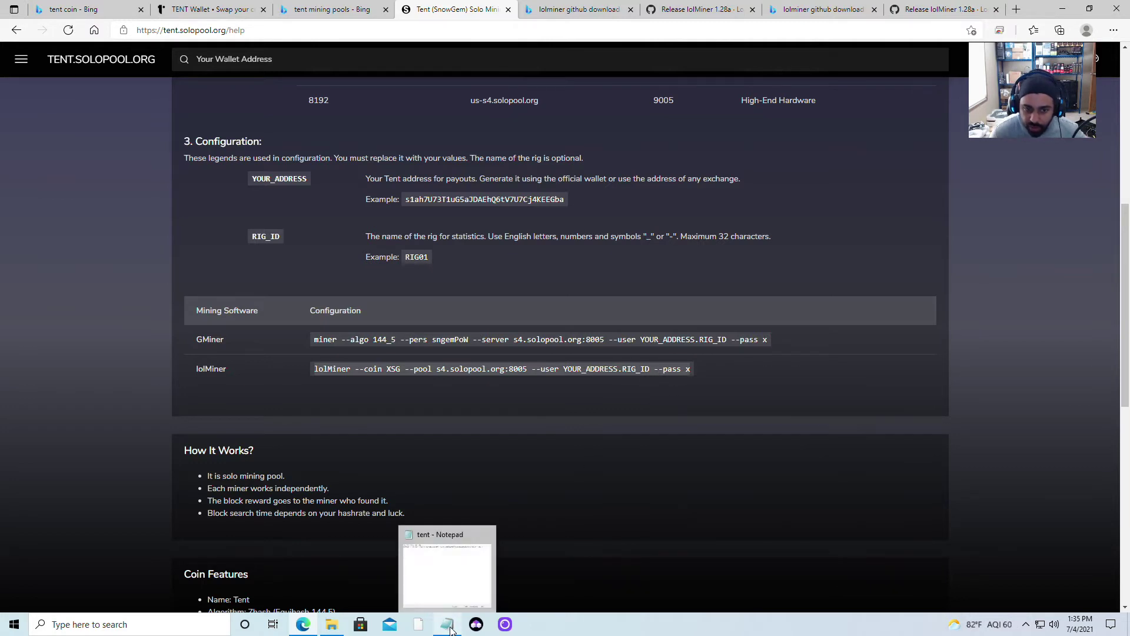
left_click(82, 627)
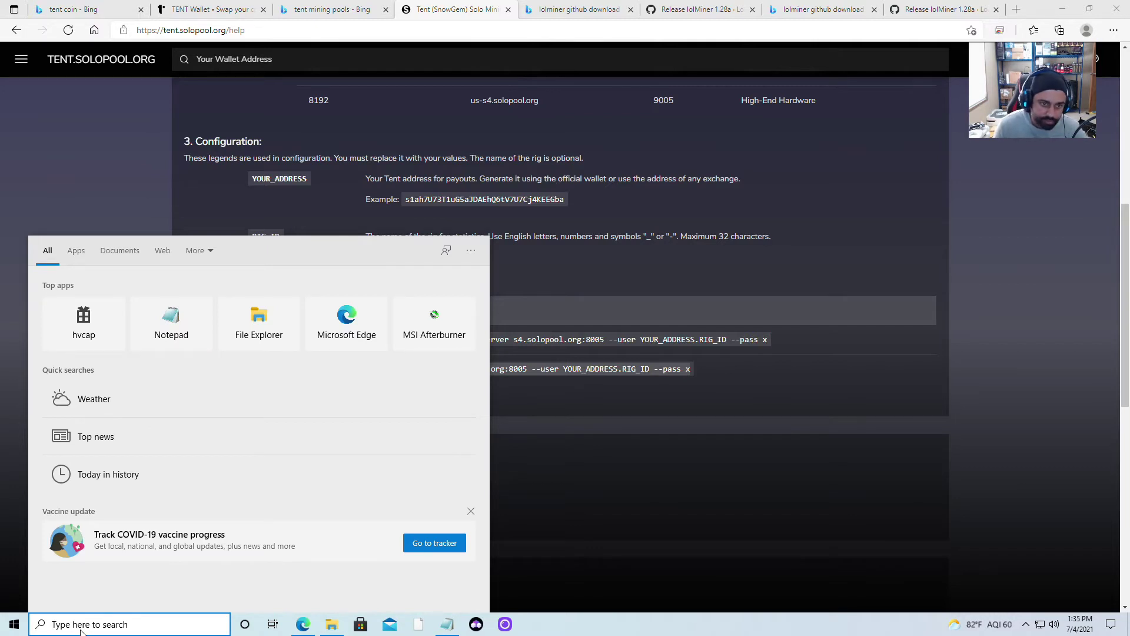
Paste 'lolMiner --coin XSG --pool s4.solopool.org:8005 ...' into a new Notepad and select YOUR_ADDRESS.
left_click(170, 330)
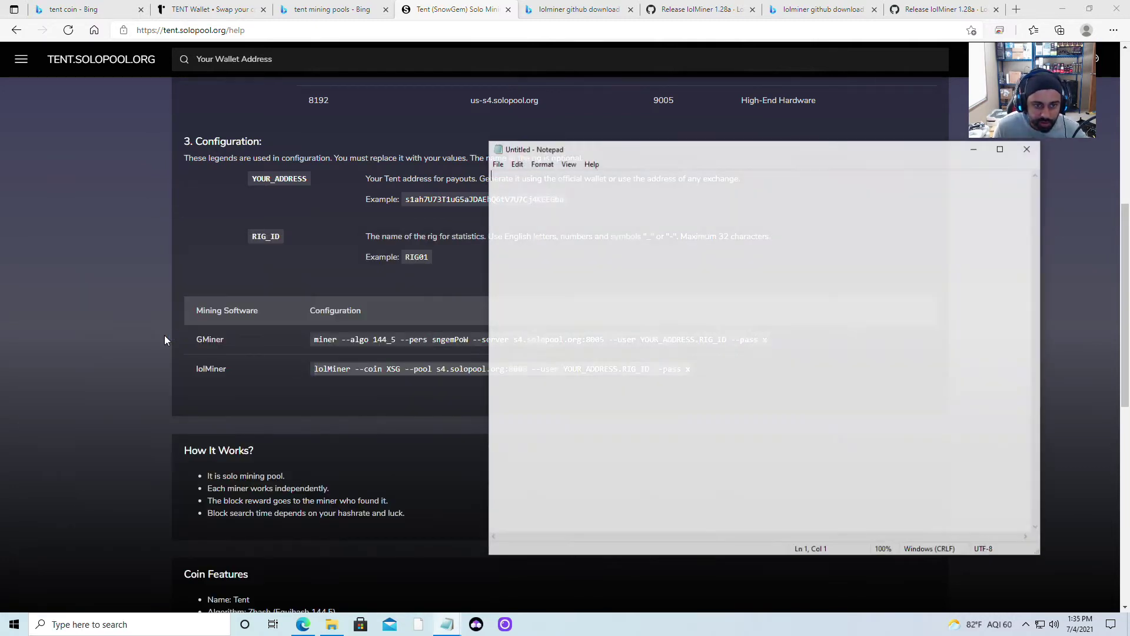
right_click(562, 202)
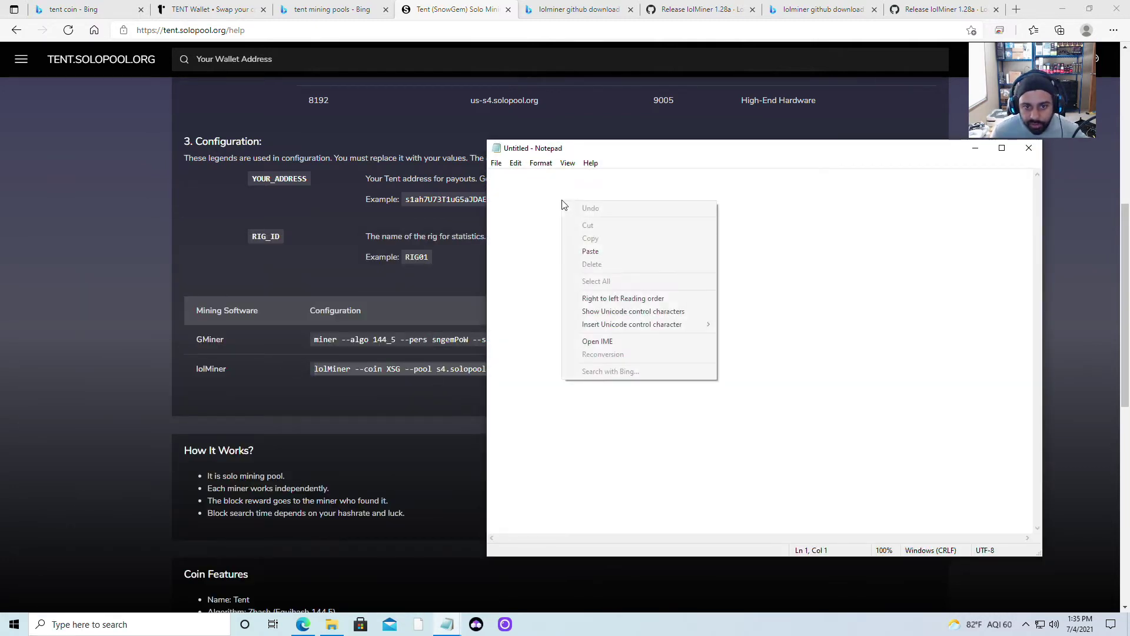
left_click(616, 247)
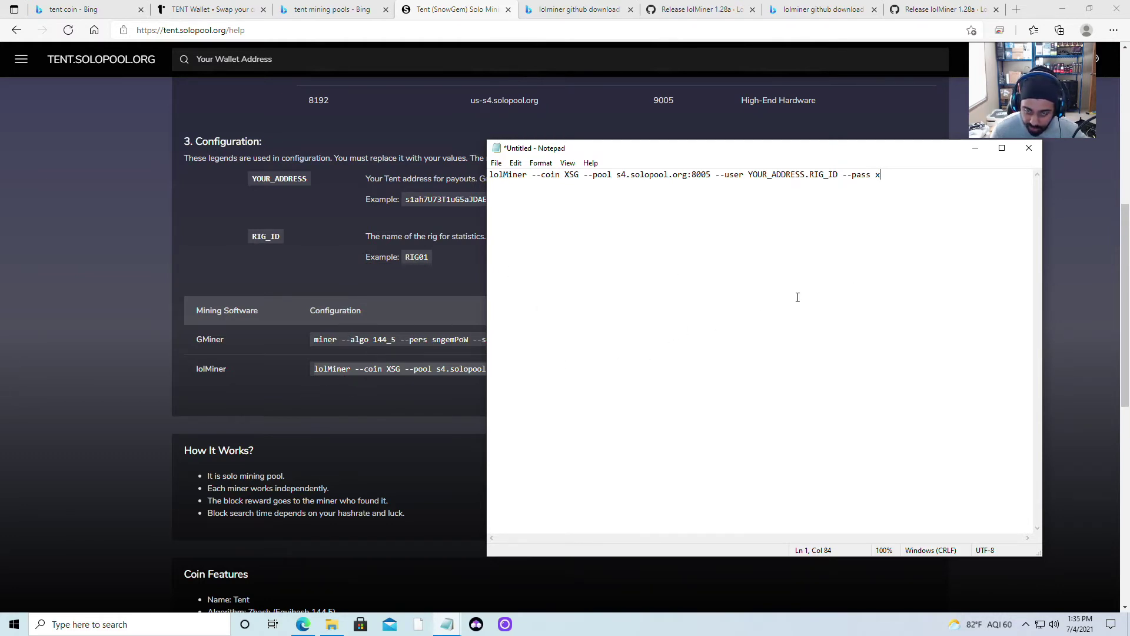
left_click(749, 174)
left_click_drag(749, 175, 804, 172)
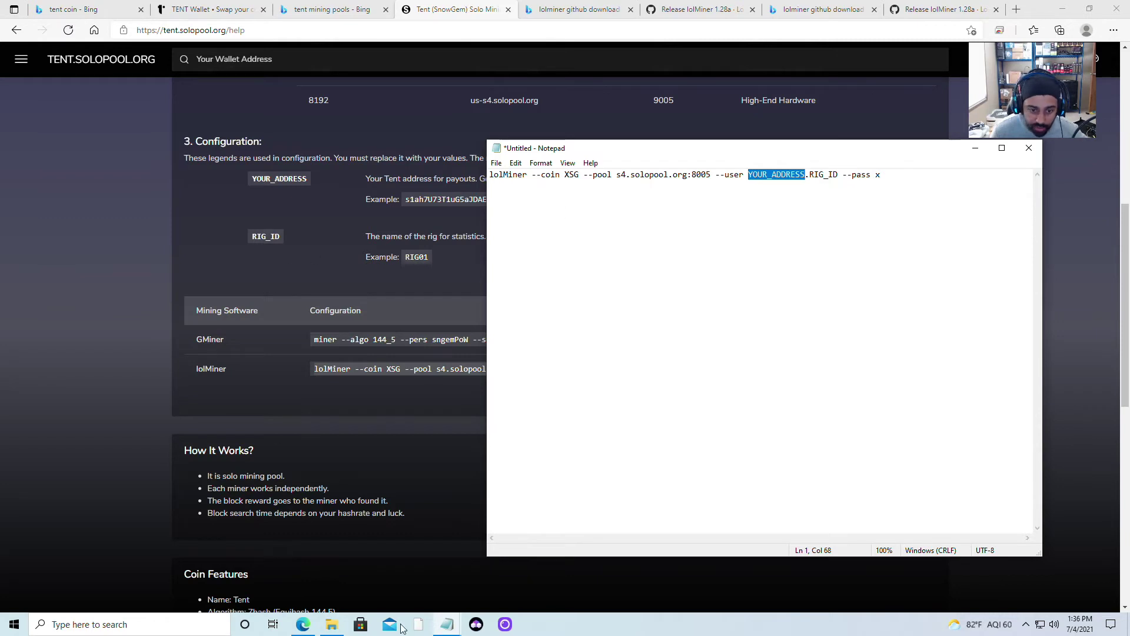
Copy the wallet address from the tent Notepad file's existing command, then minimize that file.
mouse_move(449, 629)
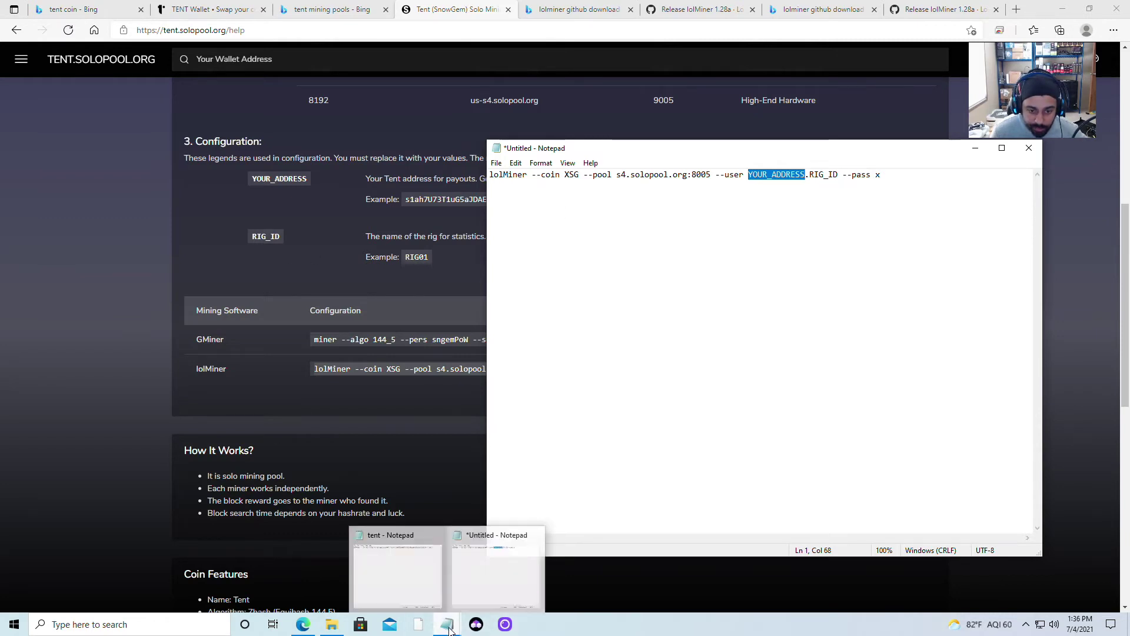
left_click(398, 574)
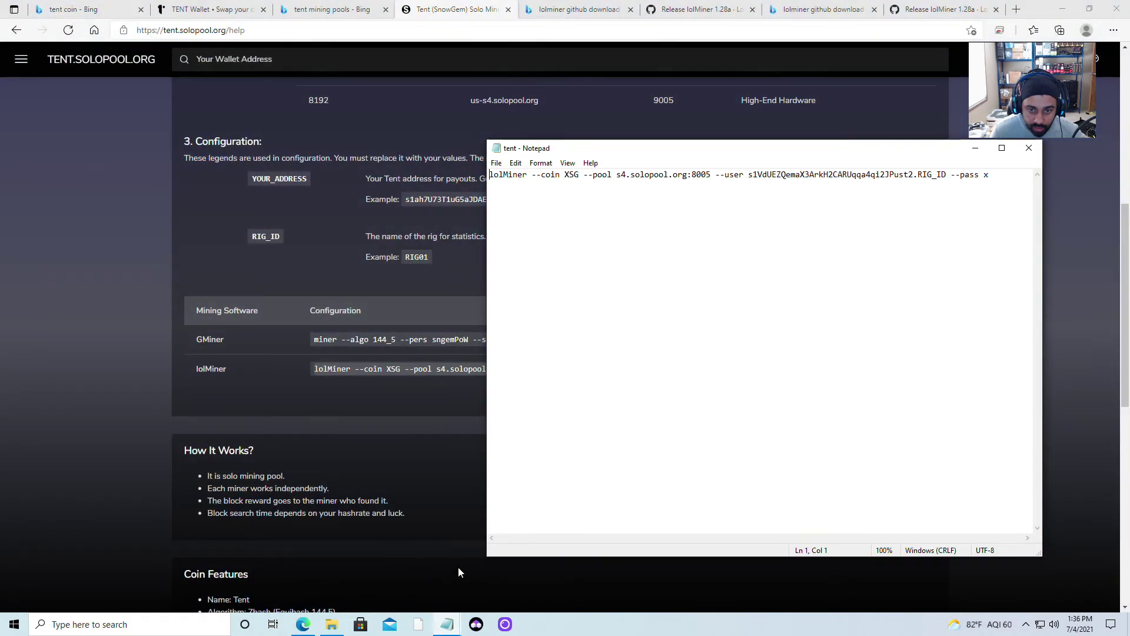
left_click(753, 175)
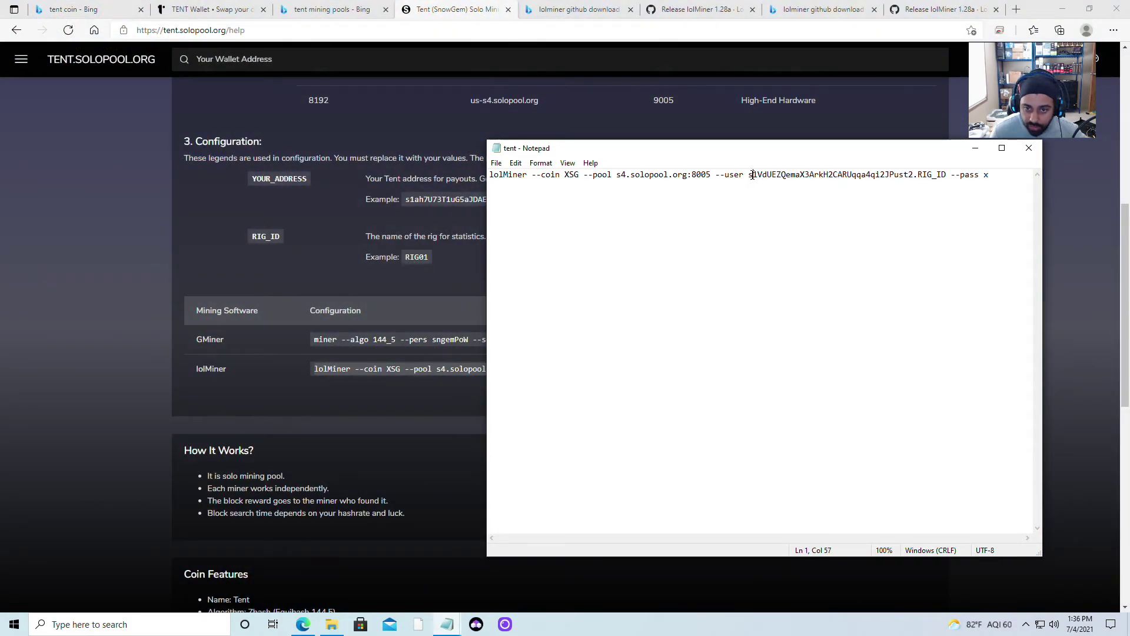
left_click_drag(749, 175, 914, 175)
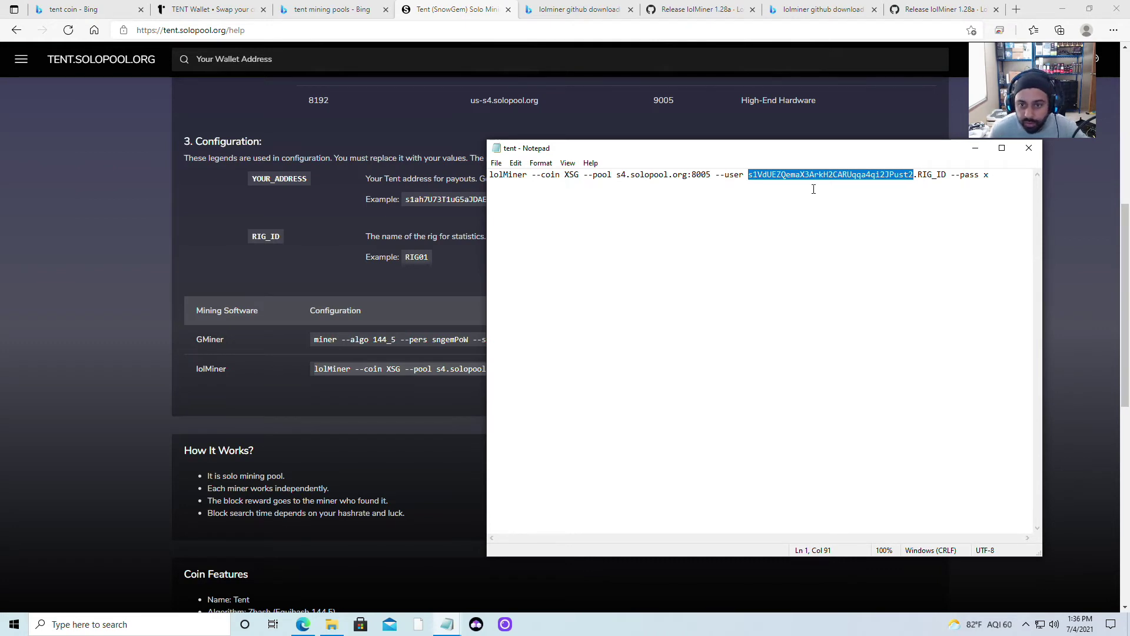
right_click(821, 169)
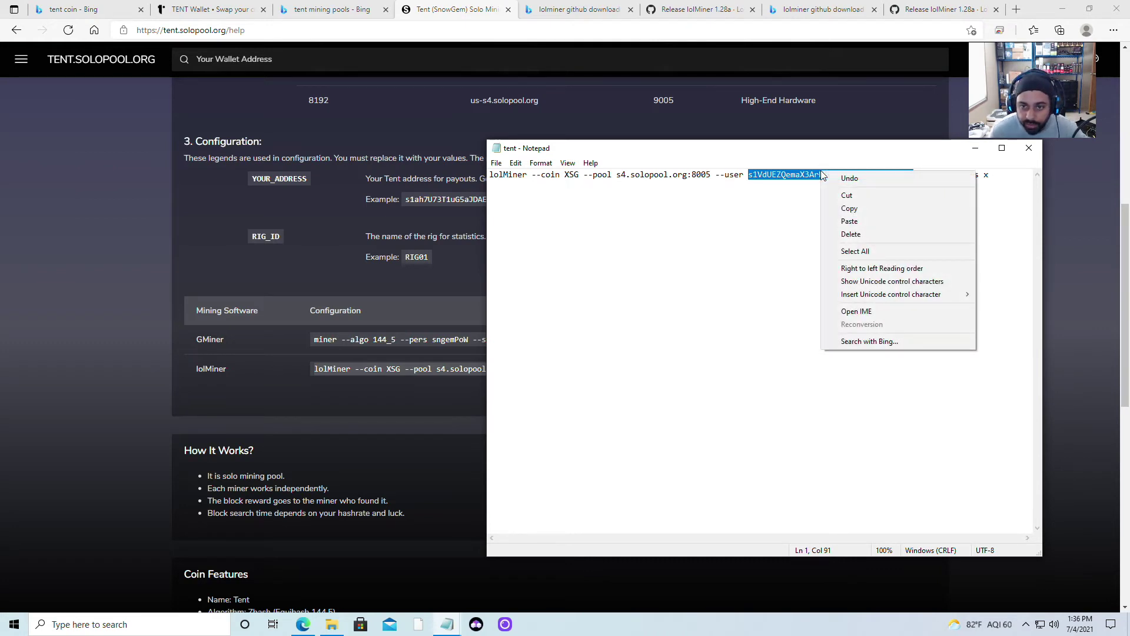
left_click(849, 209)
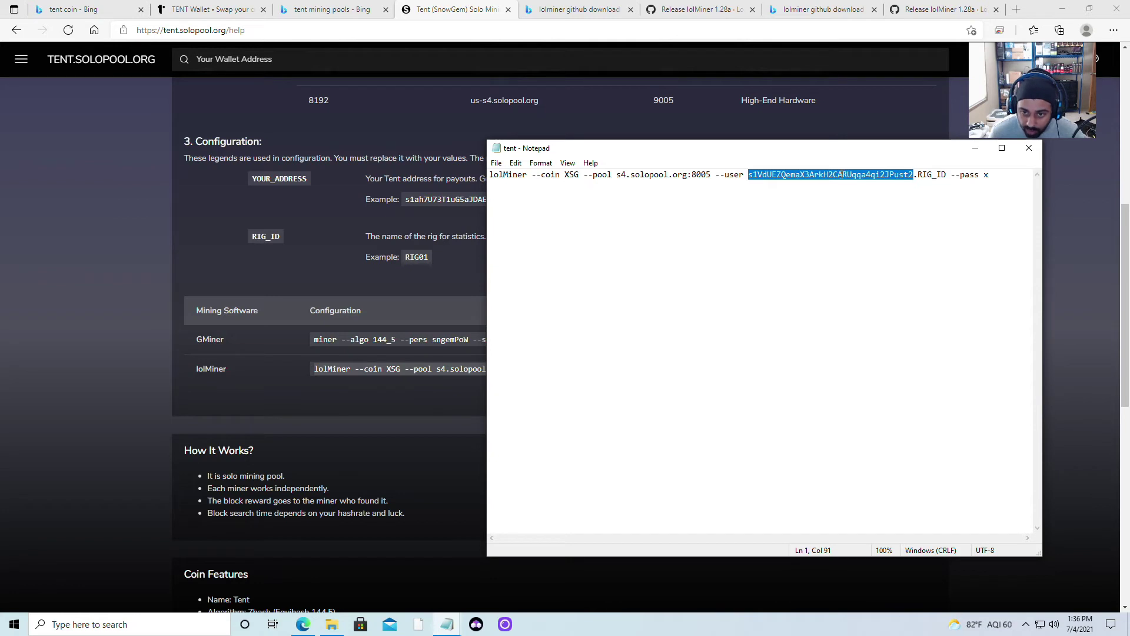
left_click(975, 149)
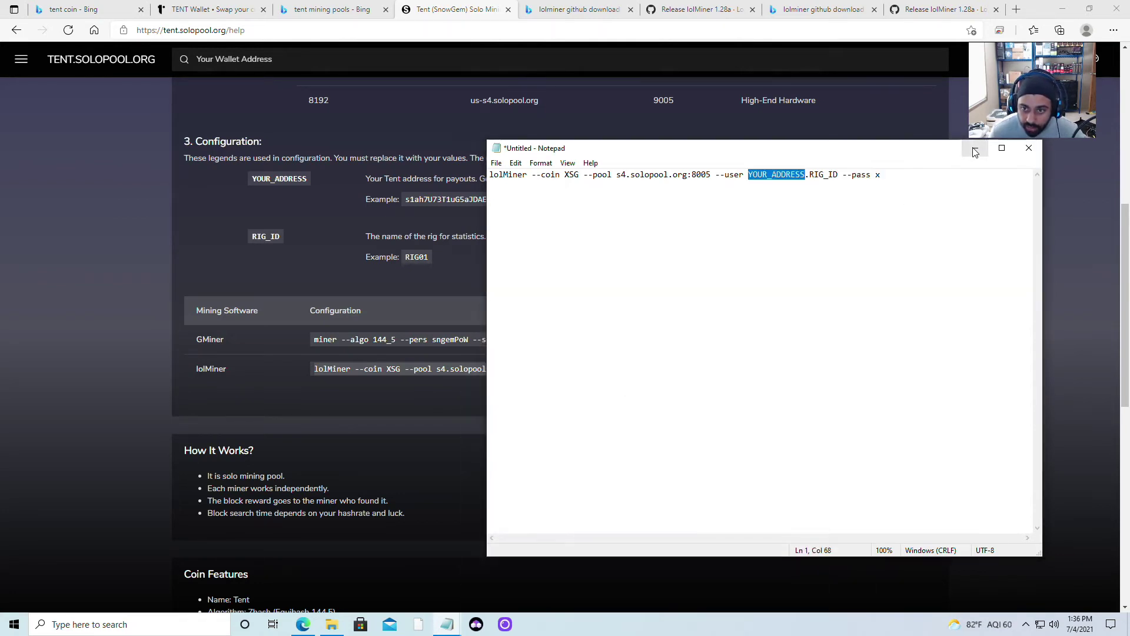
Paste the wallet address over YOUR_ADDRESS and replace RIG_ID with highspeedminer.
right_click(774, 178)
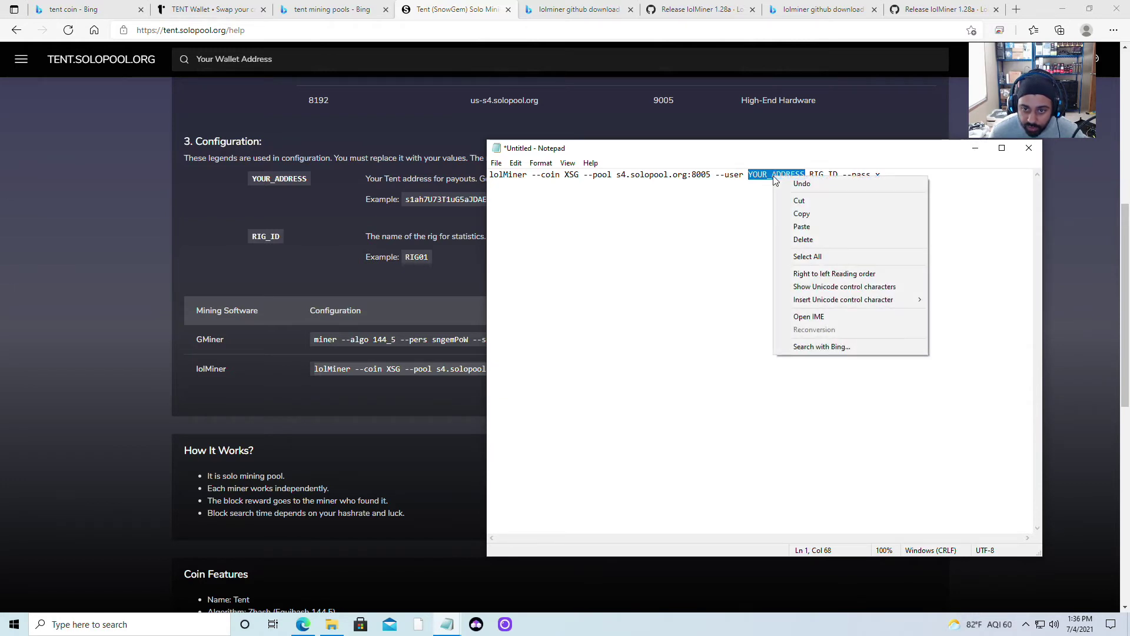
left_click(805, 228)
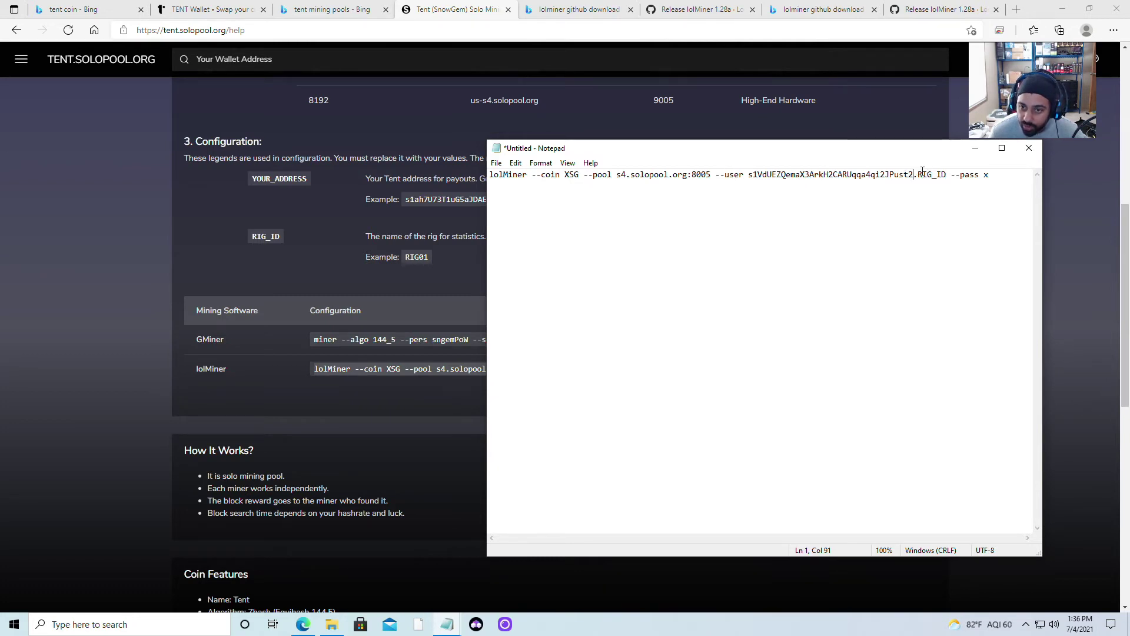
left_click_drag(919, 173, 946, 174)
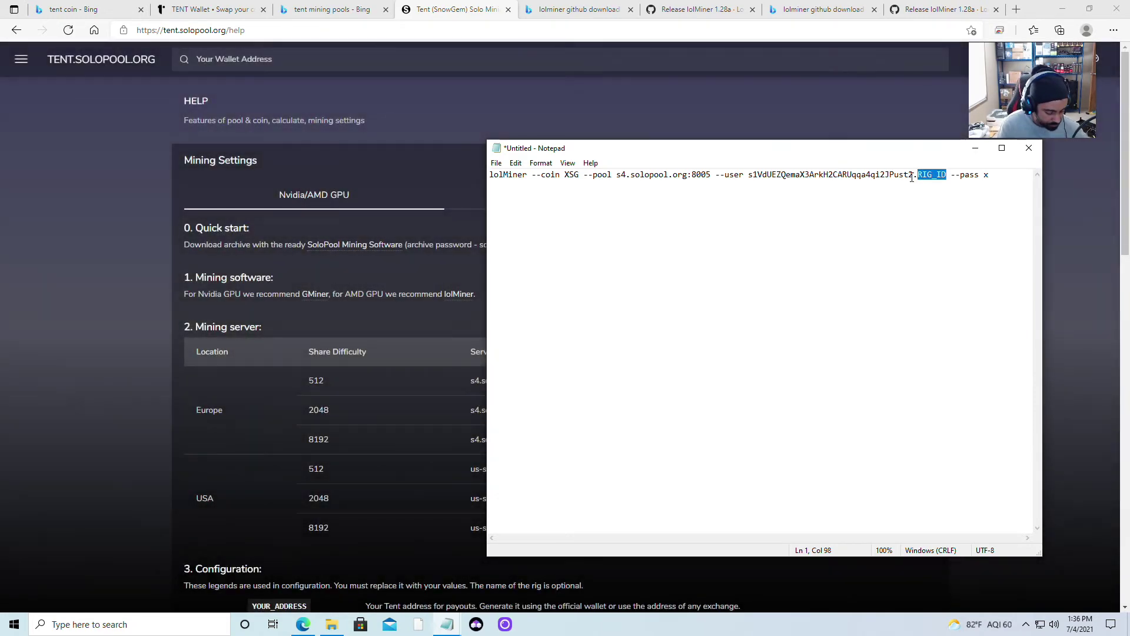
type("hi")
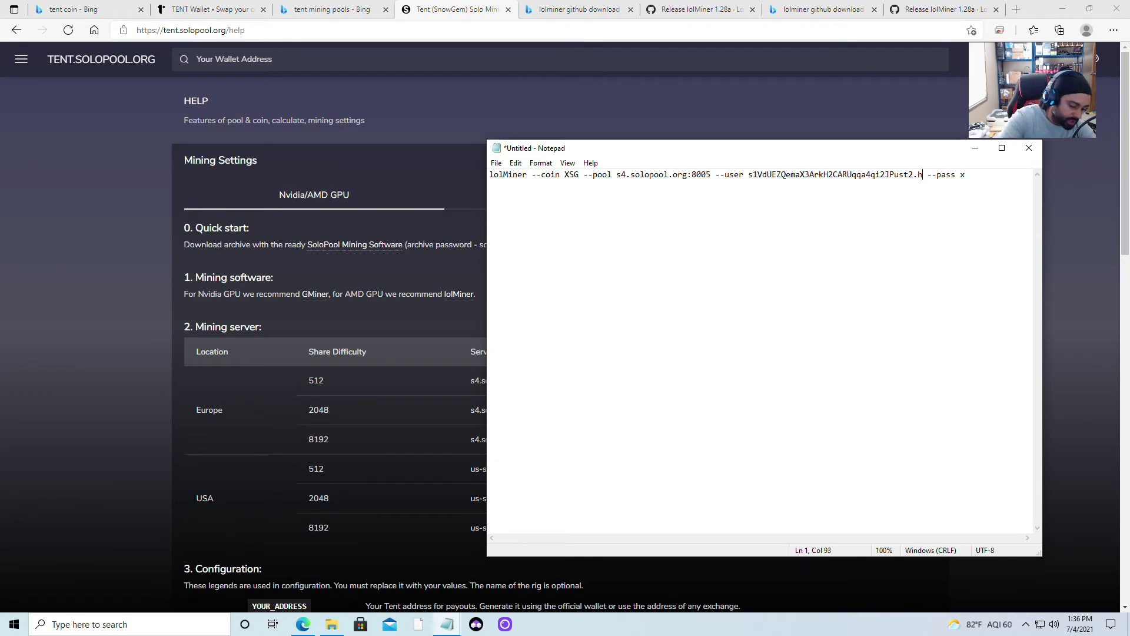
type("gh")
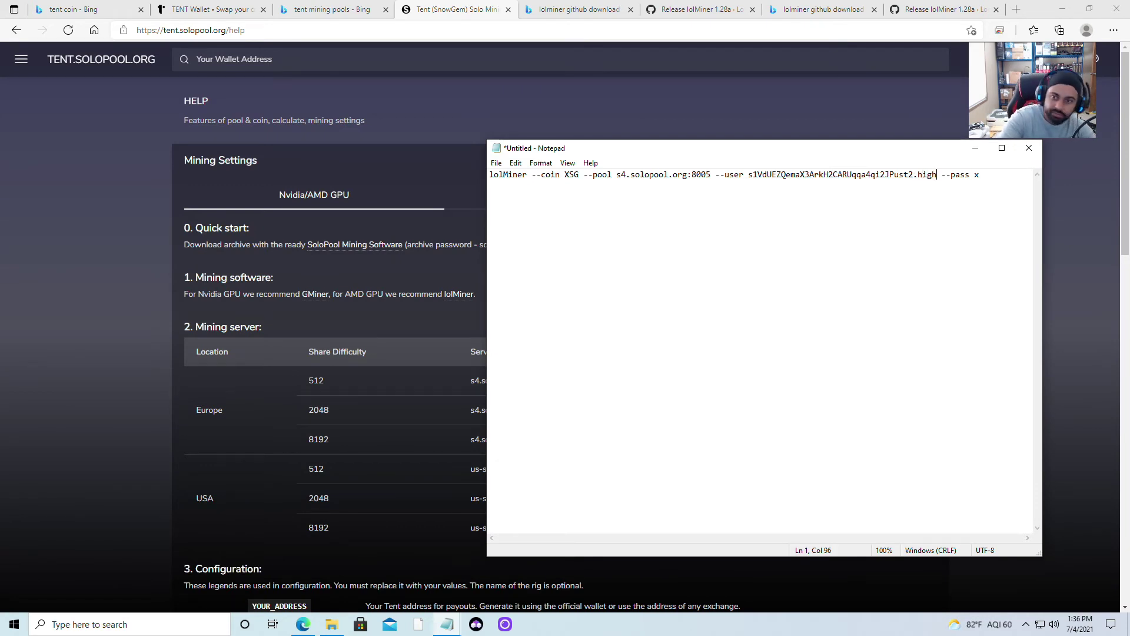
type("s")
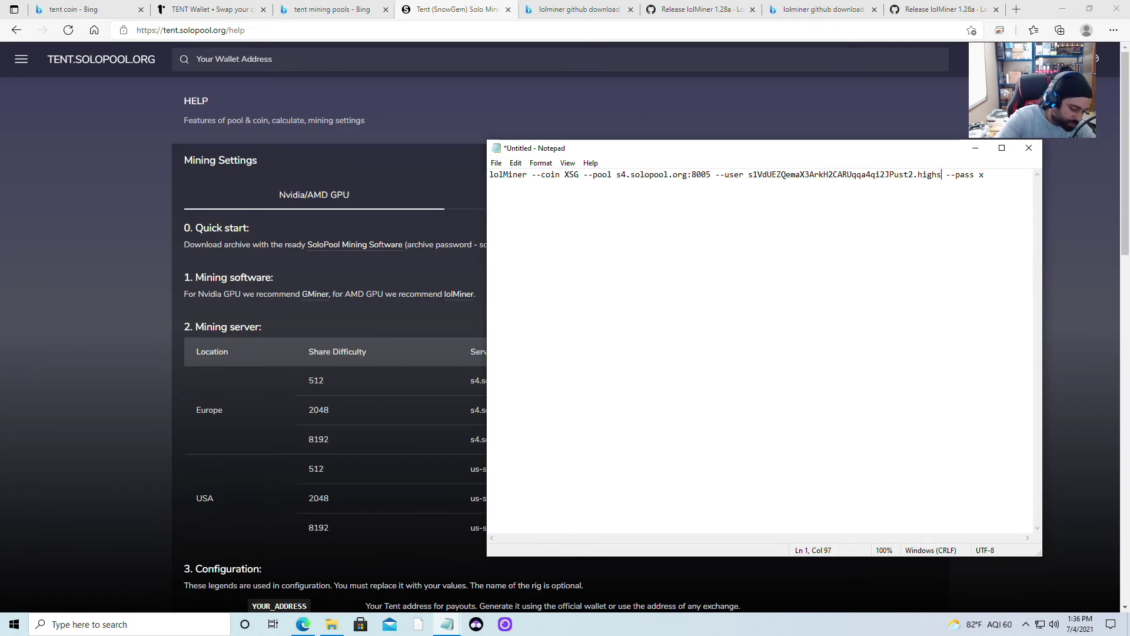
type("peedmi")
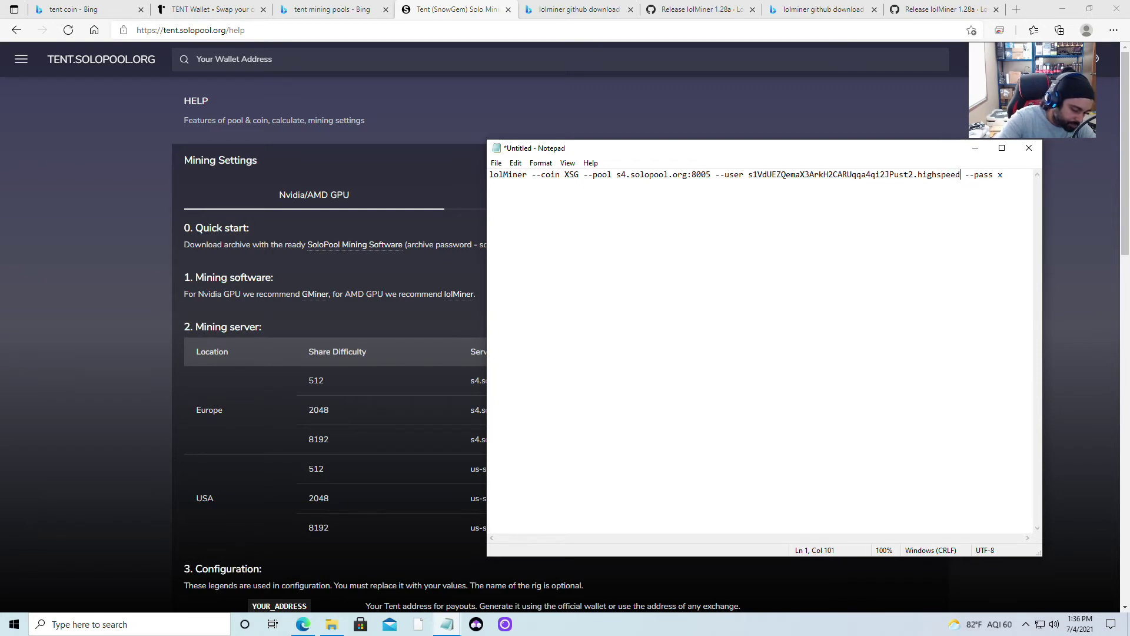
type("ne")
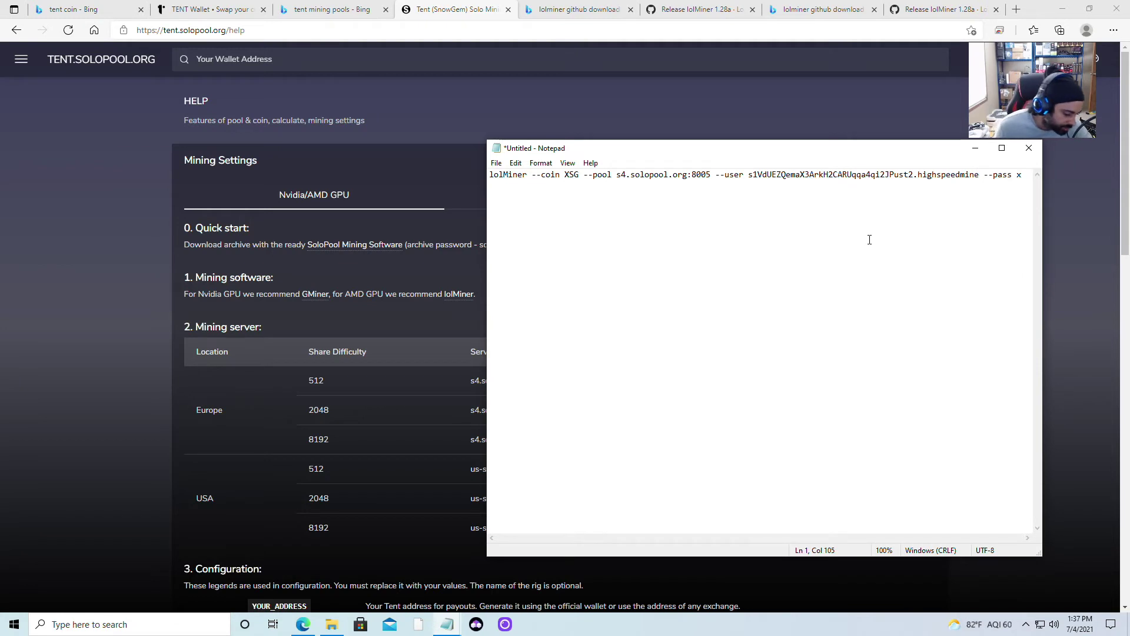
type("r")
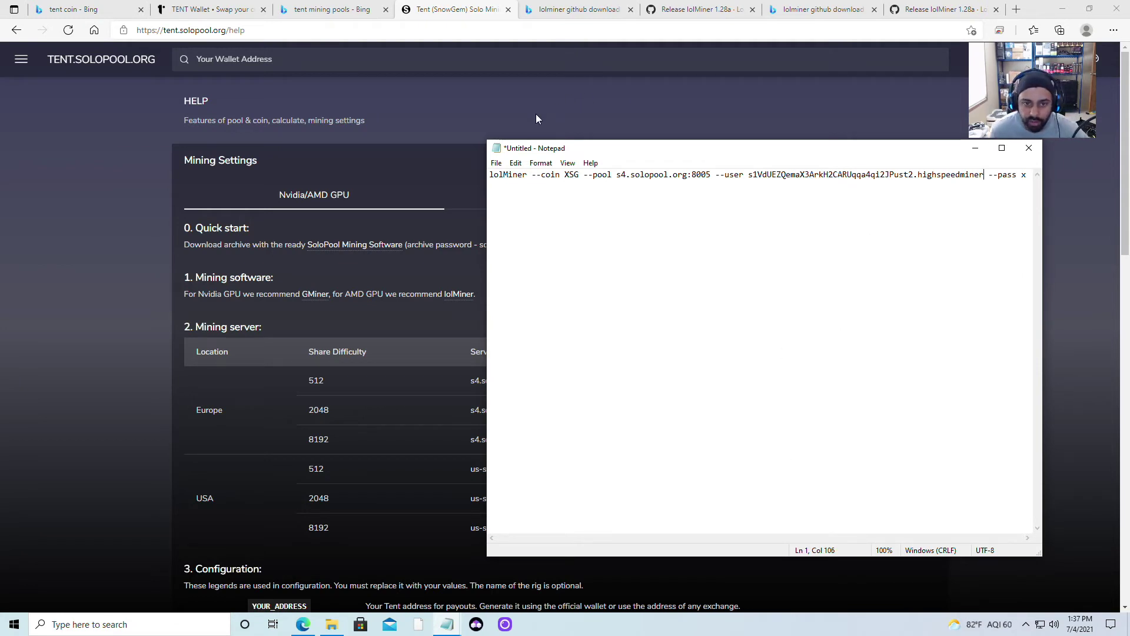
Save the command as tent-solopool.bat in Desktop > New folder (2) > 1.28a.
left_click(497, 164)
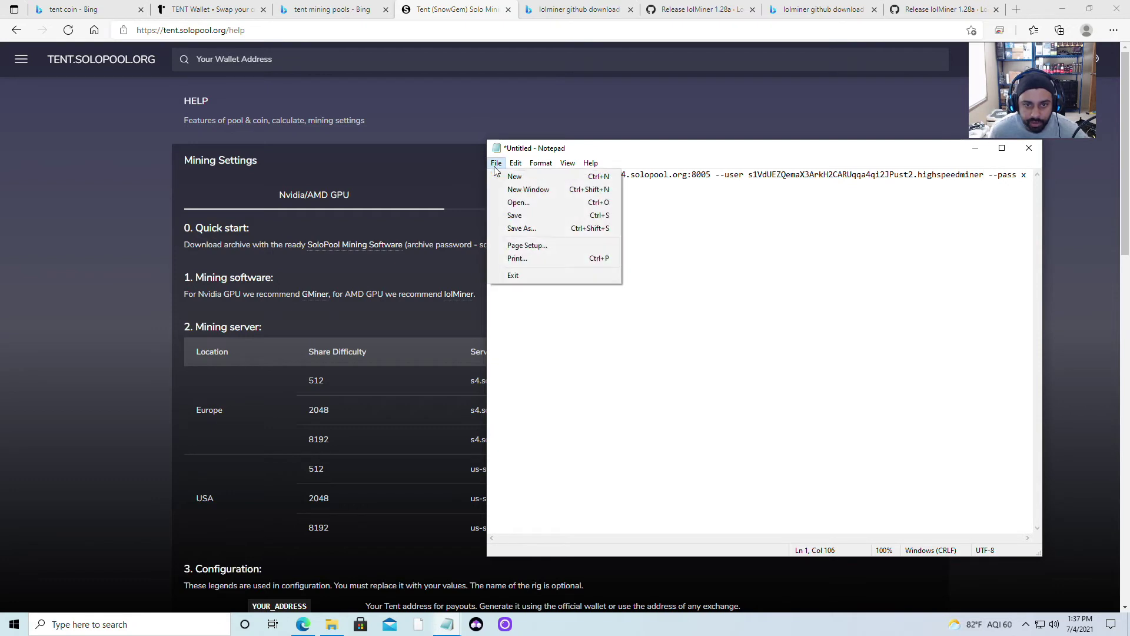
left_click(518, 229)
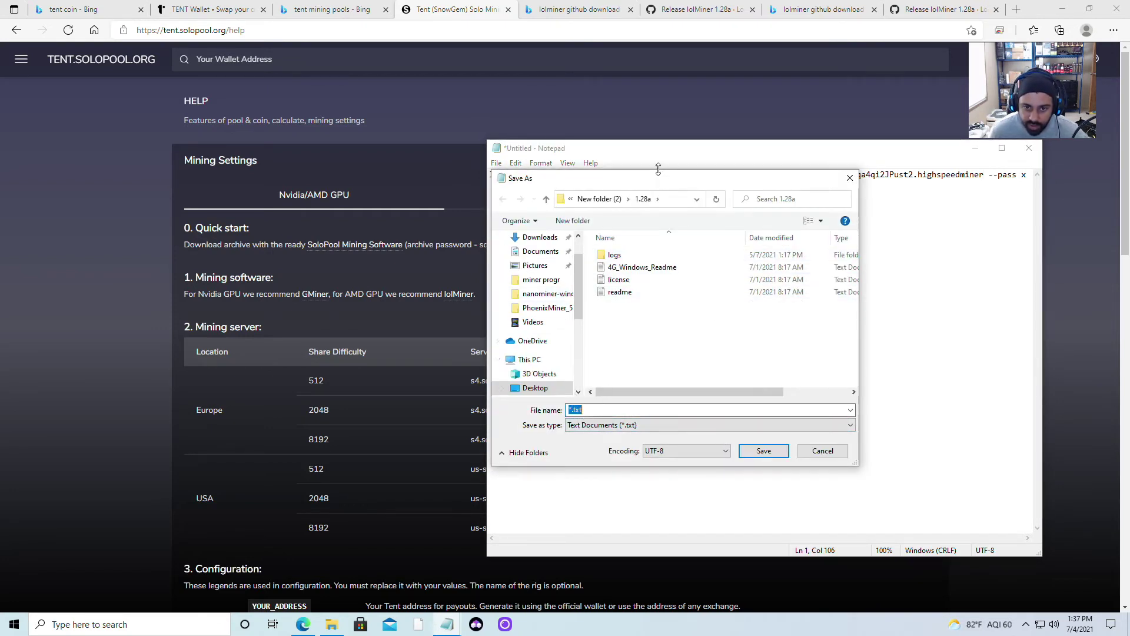
left_click(585, 411)
left_click(593, 201)
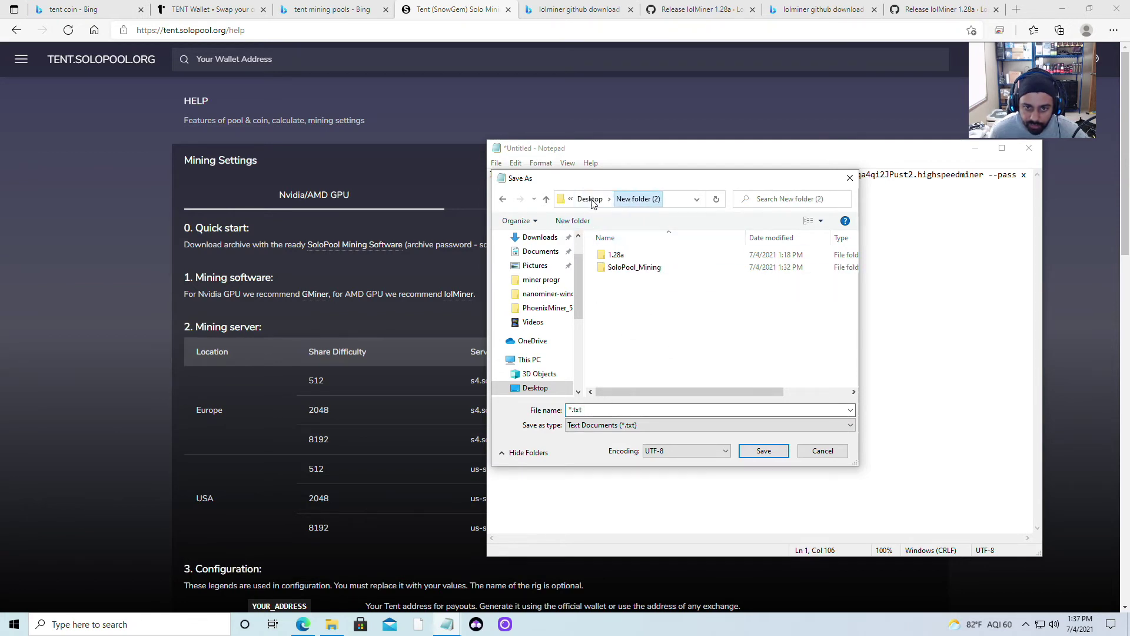
double_click(617, 257)
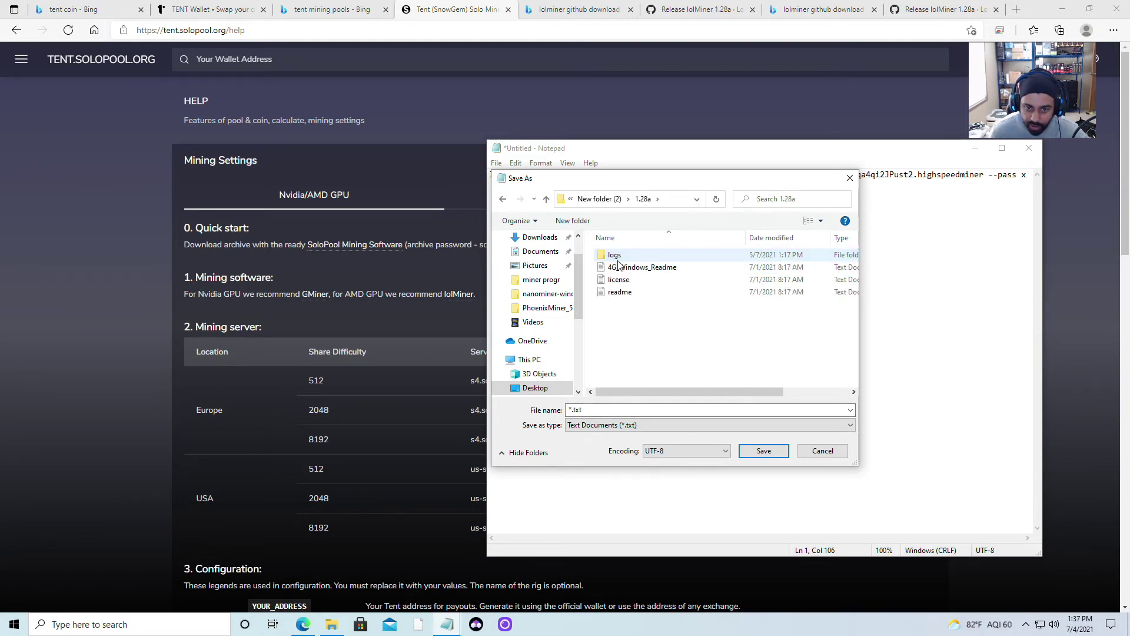
left_click(612, 411)
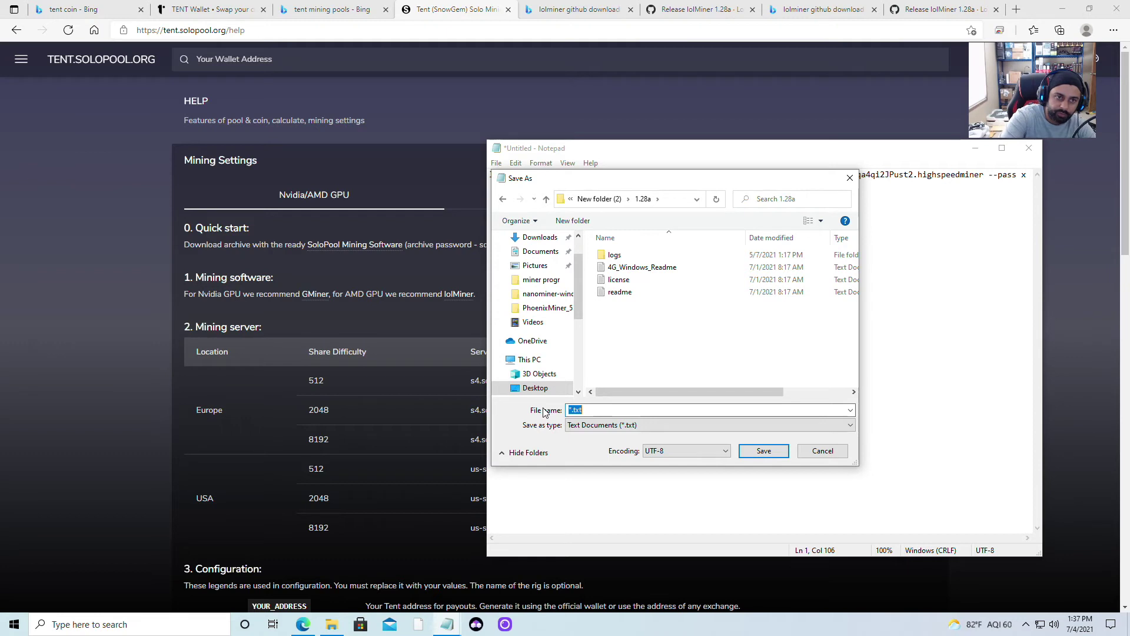
type("tent")
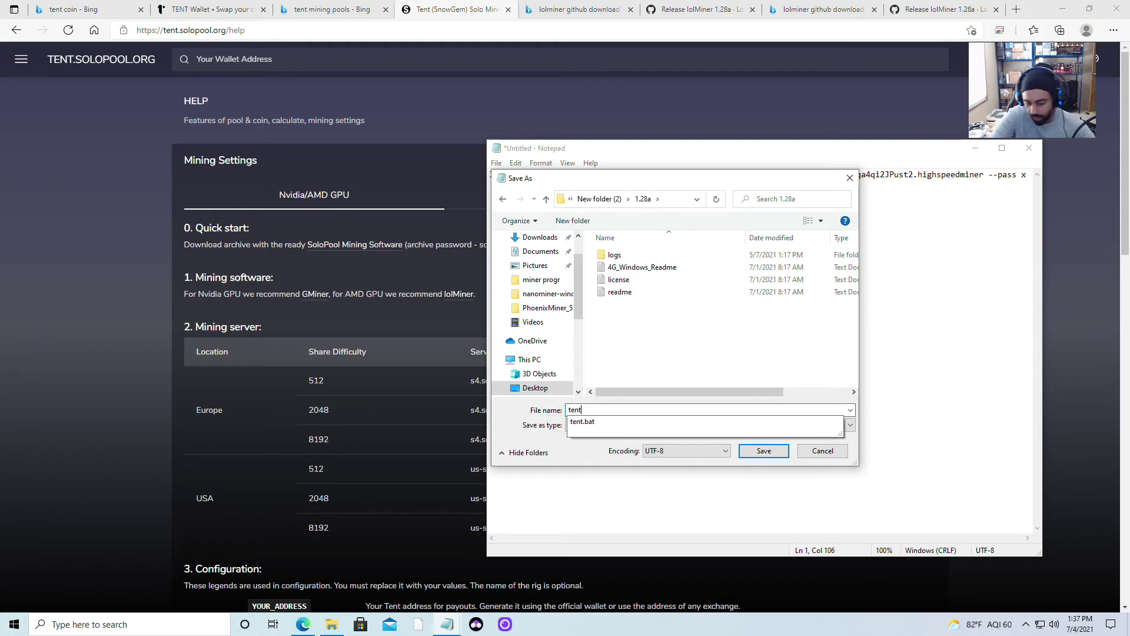
type("-")
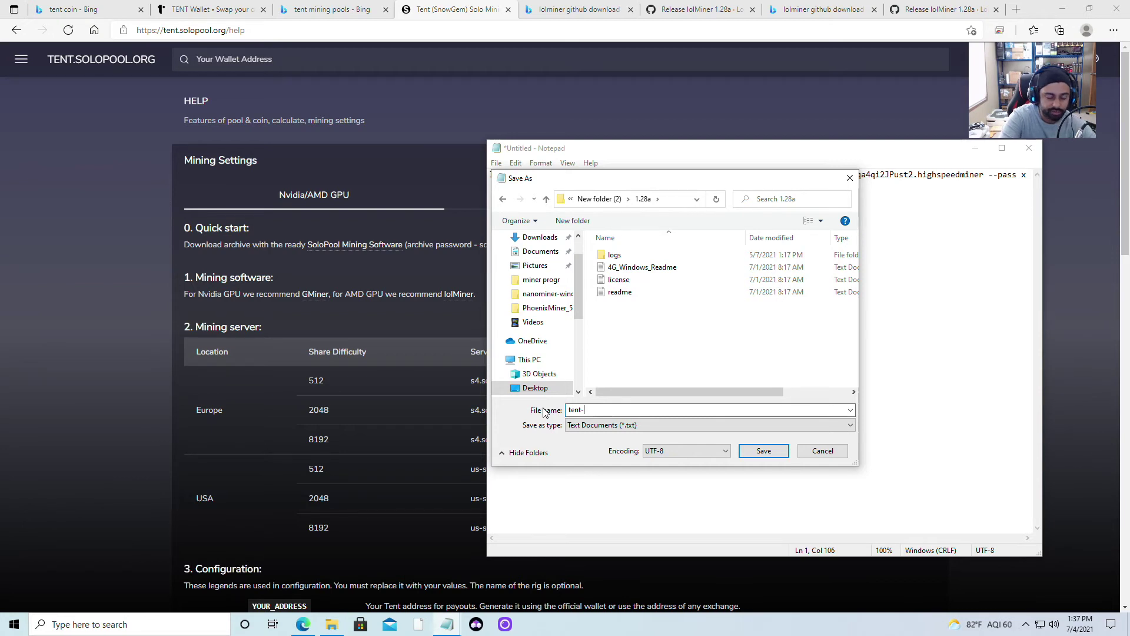
type("so")
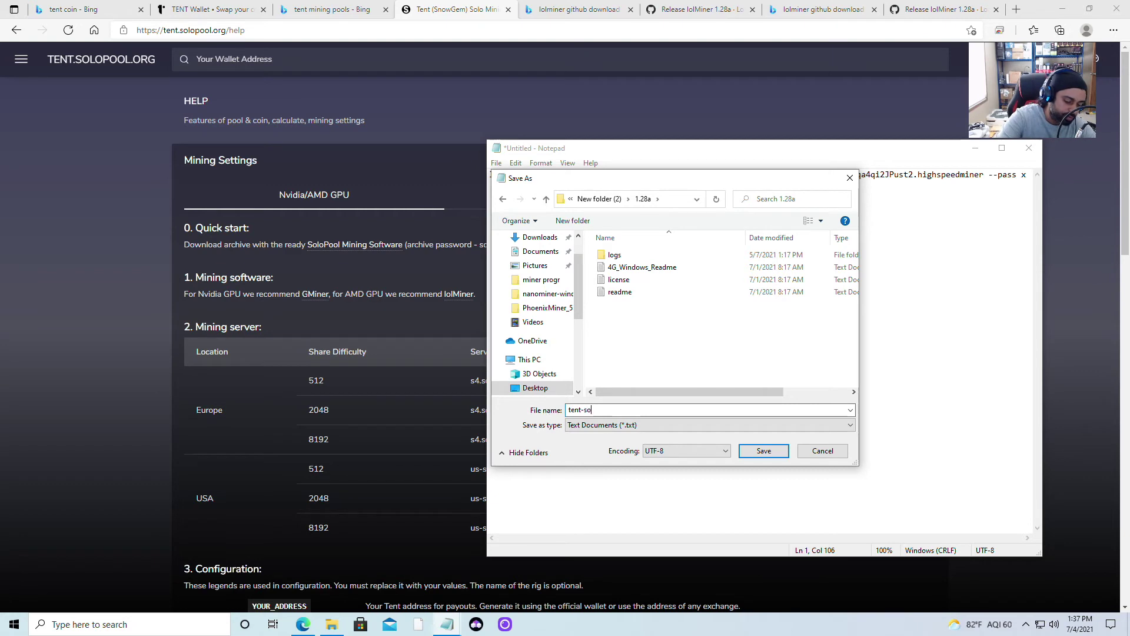
type("lopool")
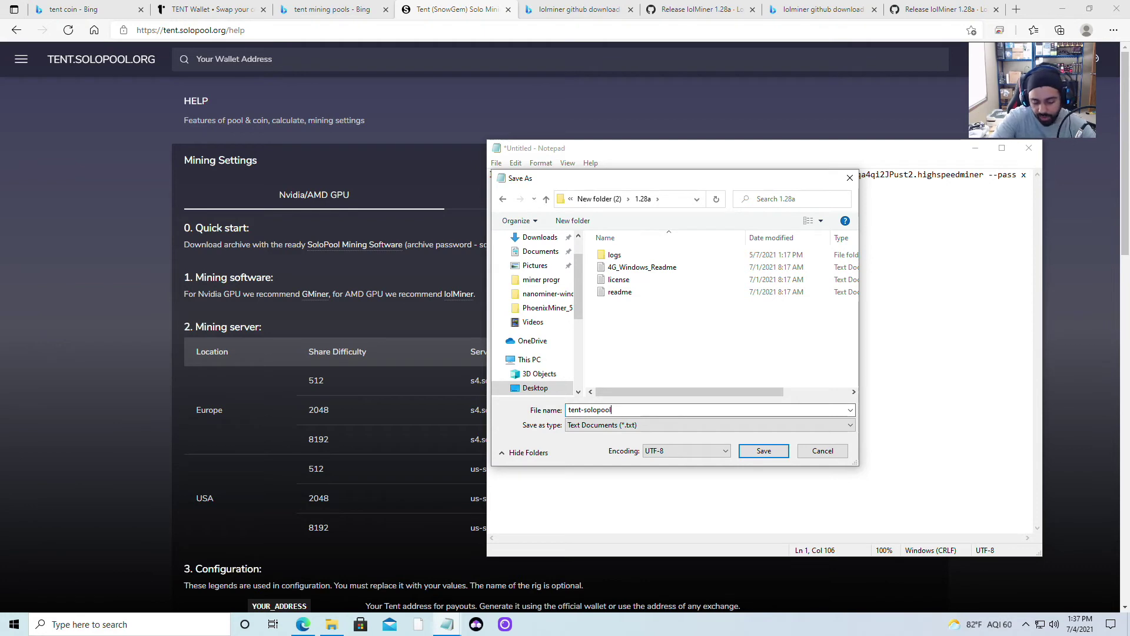
type(".bat")
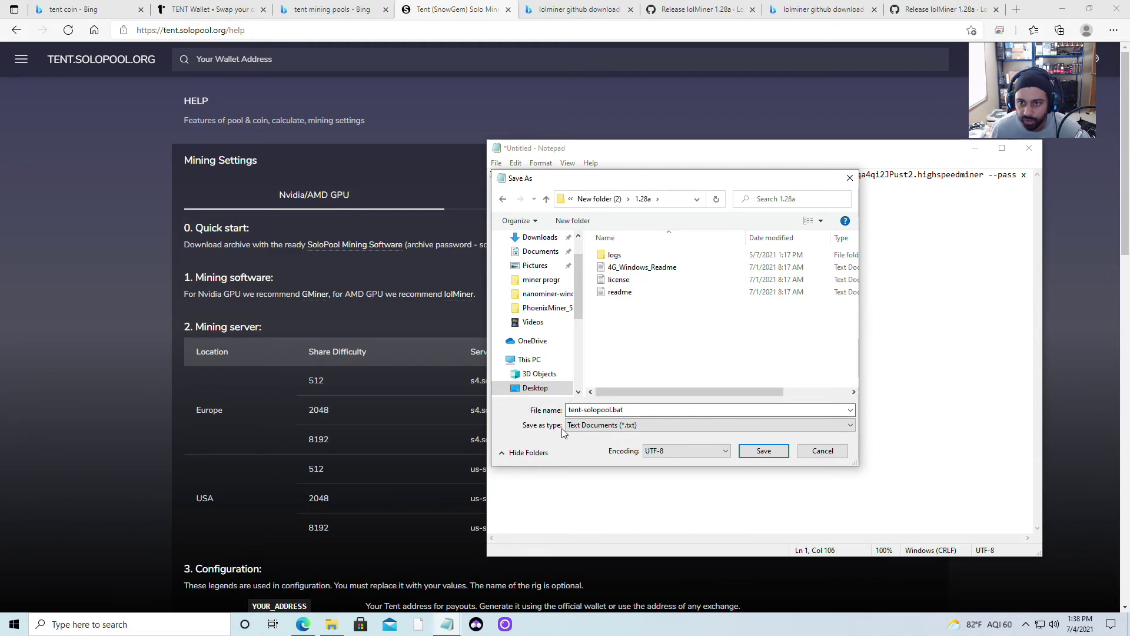
left_click(761, 455)
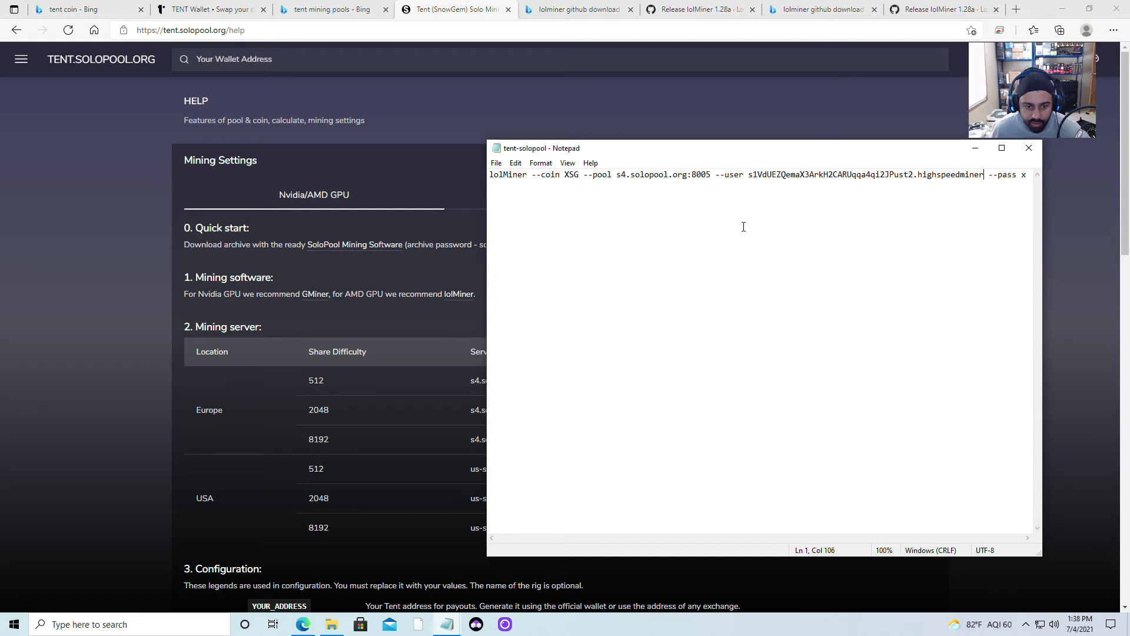
left_click(330, 625)
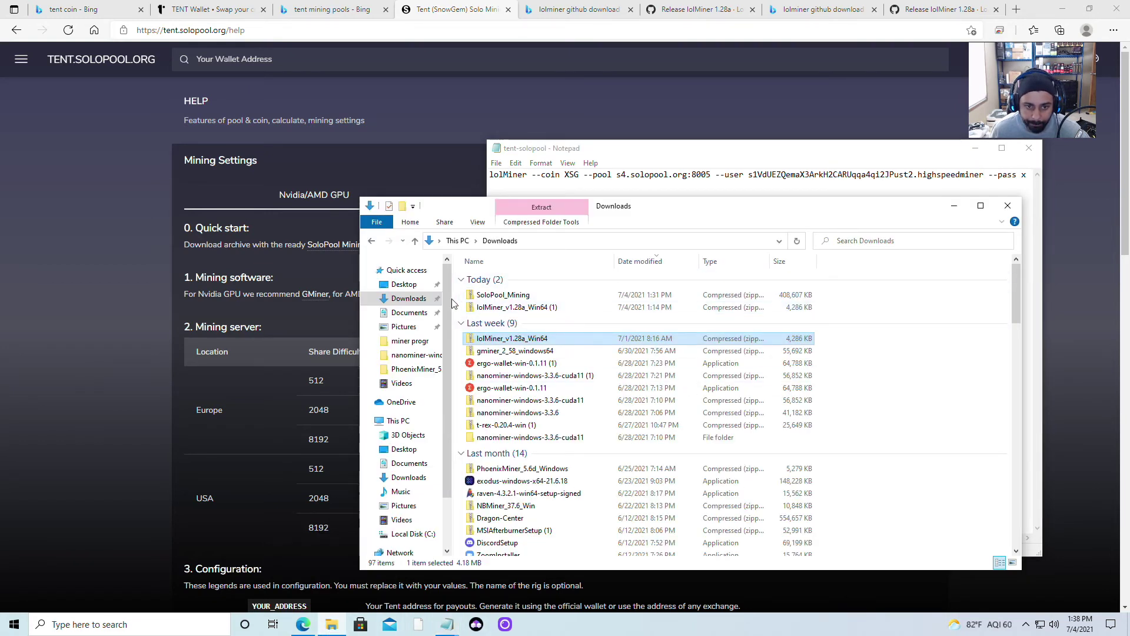
Launch tent-solopool.bat from Desktop > New folder (2) > 1.28a to start lolMiner mining.
left_click(415, 286)
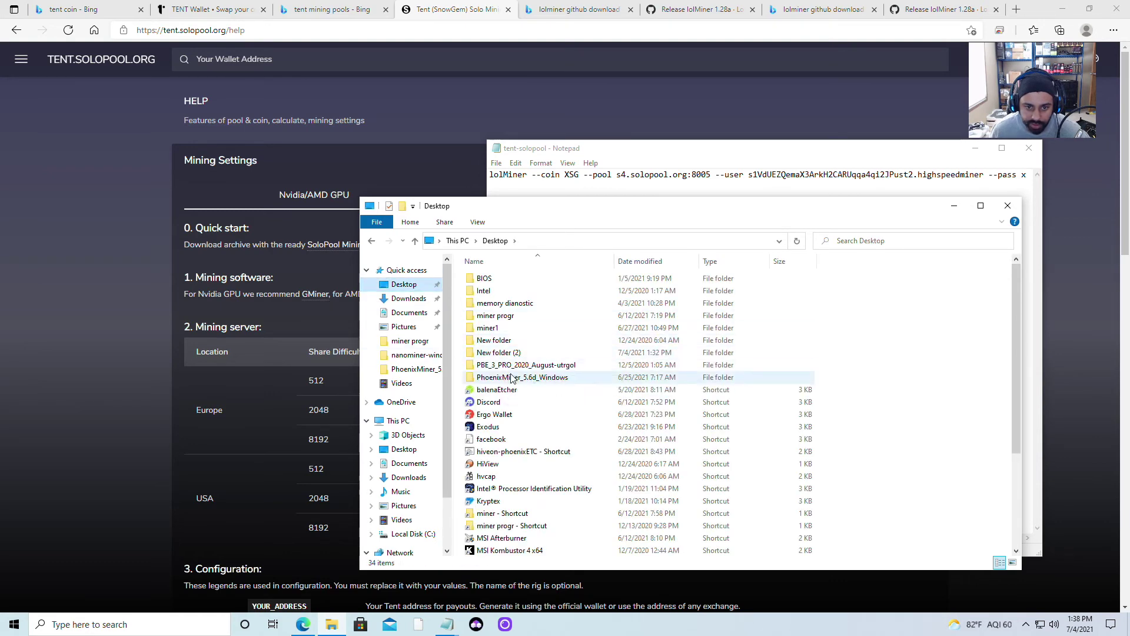
double_click(510, 352)
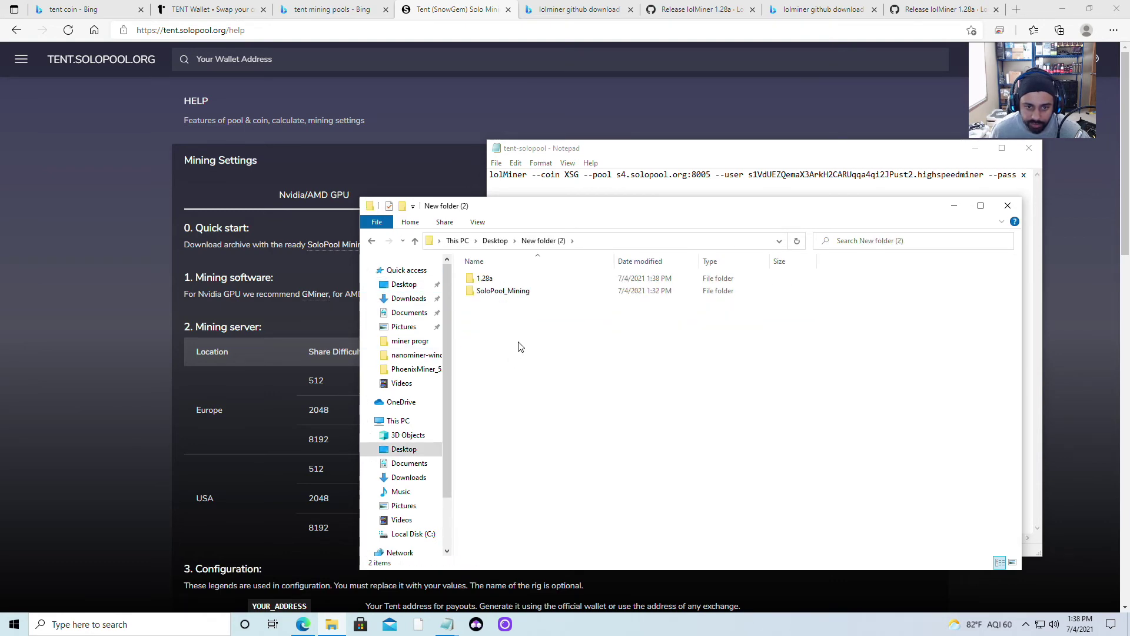
double_click(485, 280)
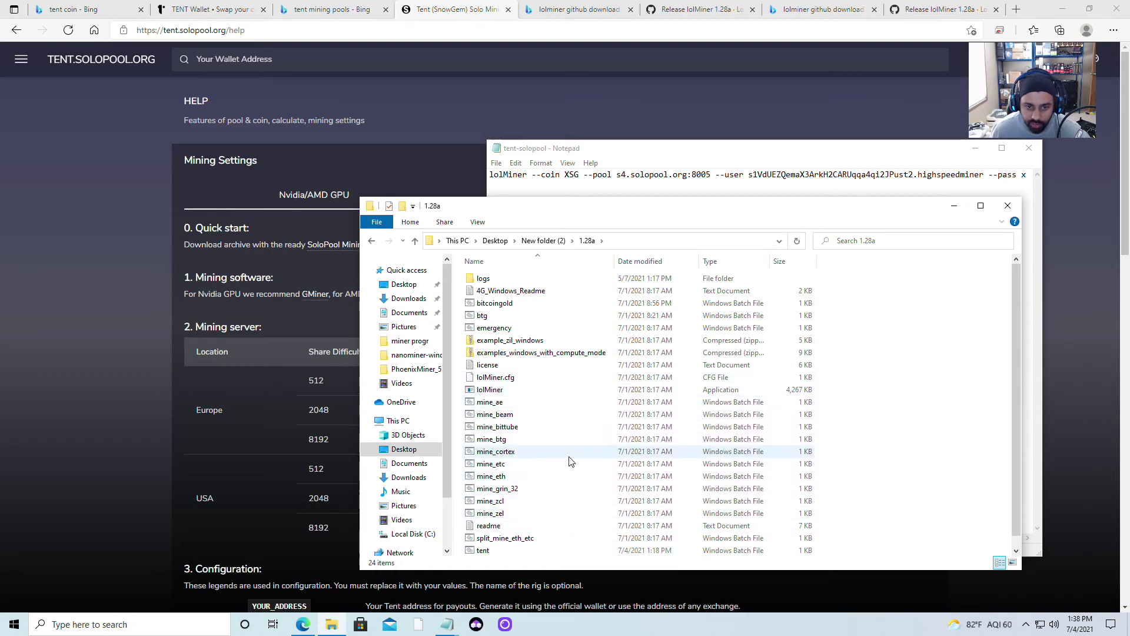
scroll(541, 471, "down", 1)
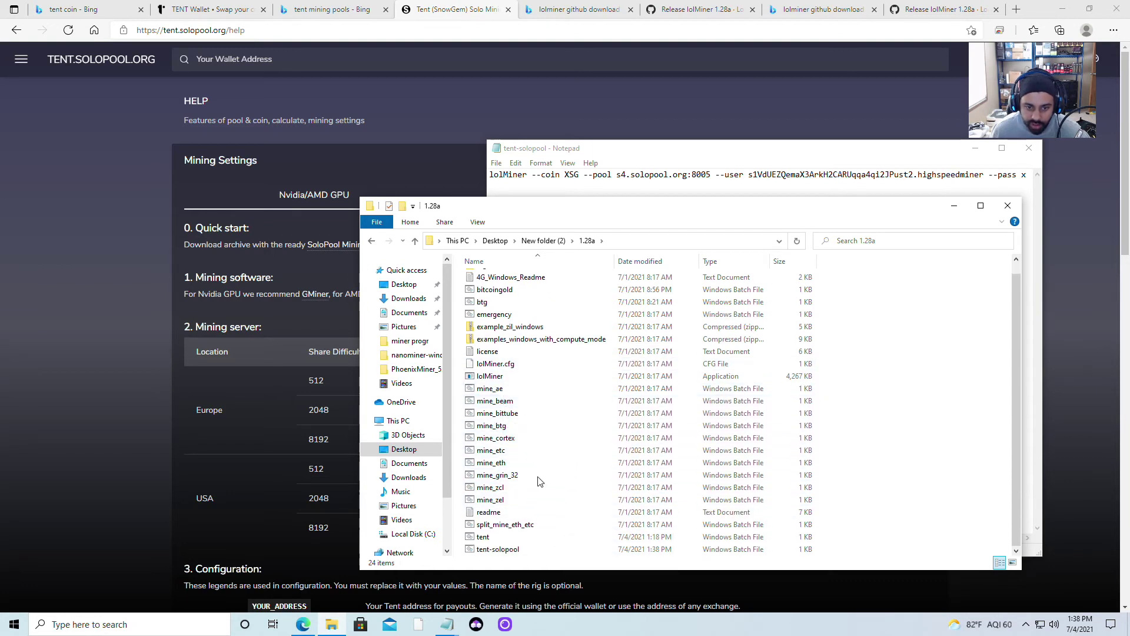
double_click(487, 552)
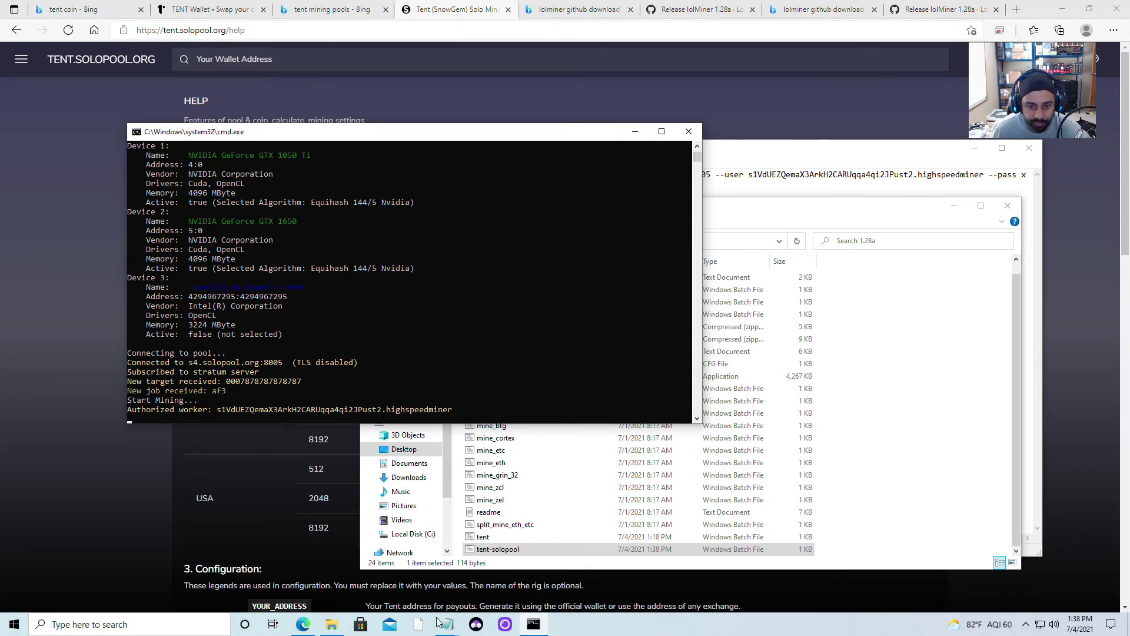
left_click(302, 624)
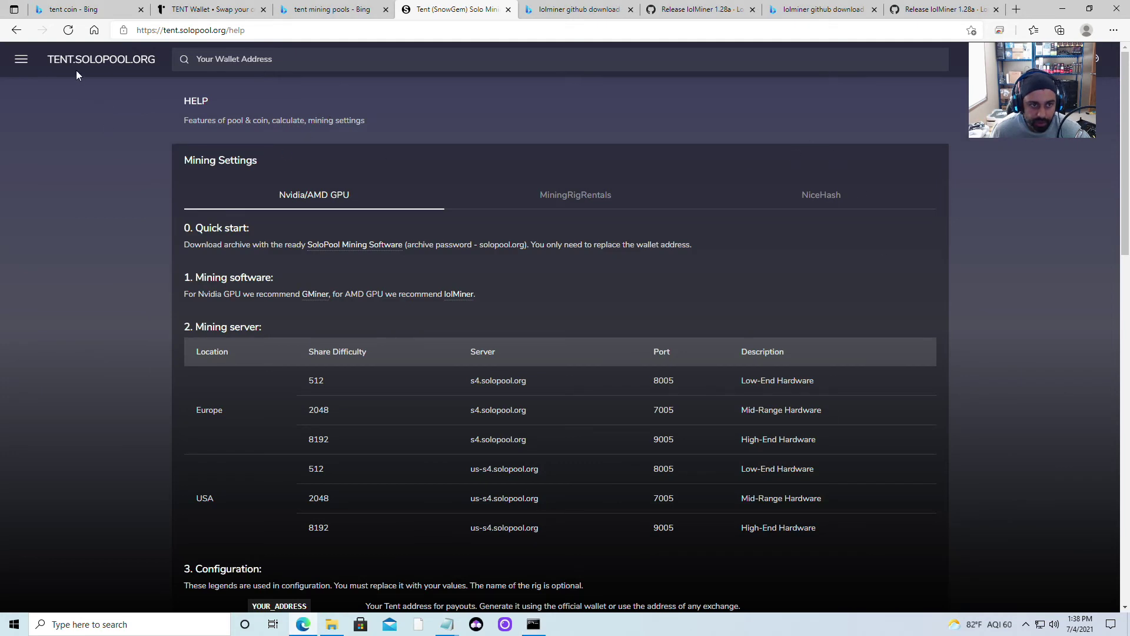
Search the pasted wallet address on tent.solopool.org to show its miner statistics.
left_click(231, 56)
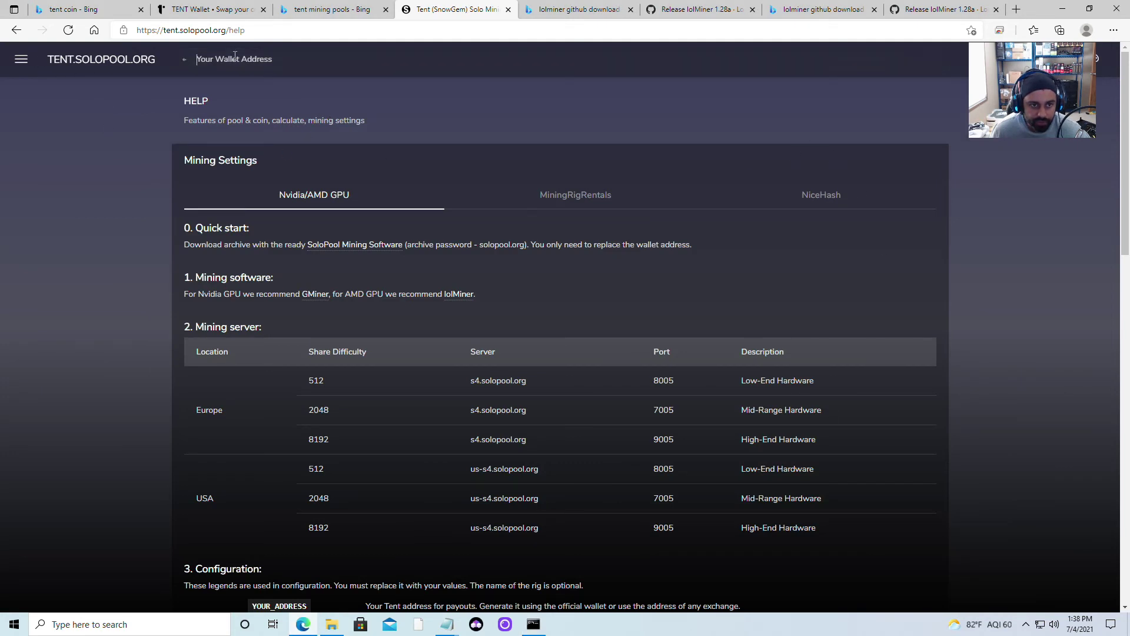
right_click(286, 57)
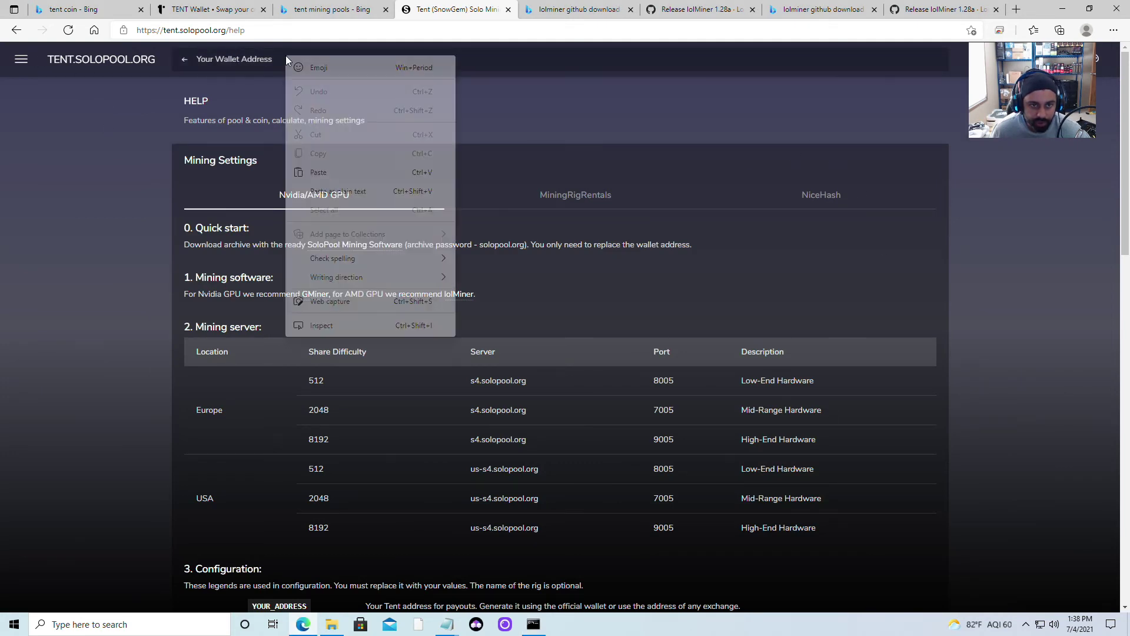
left_click(354, 170)
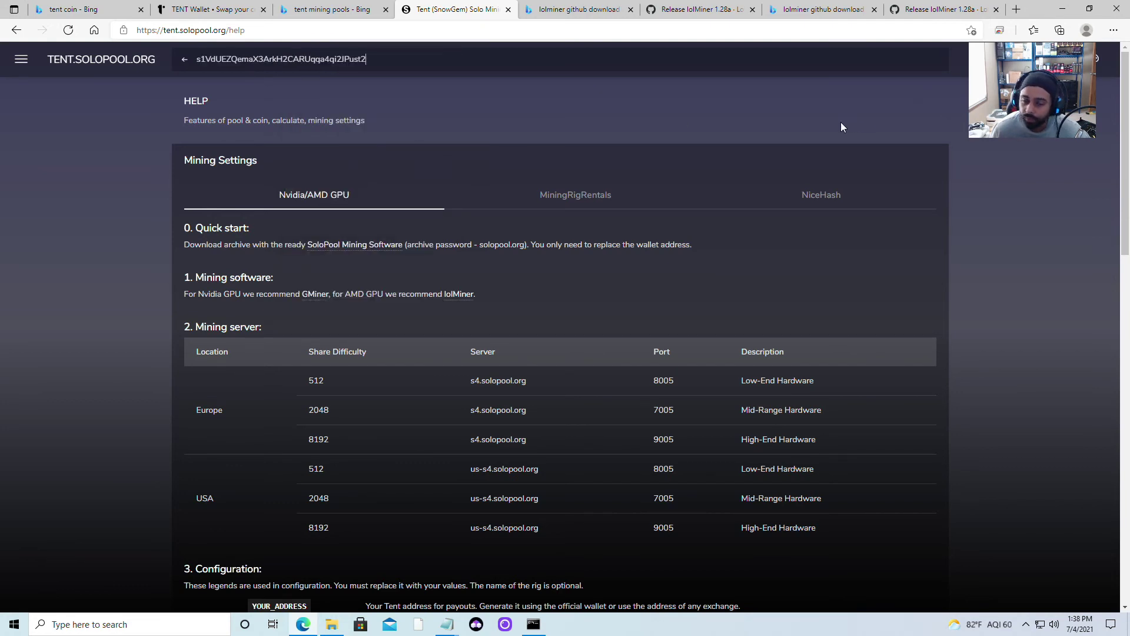
key("Return")
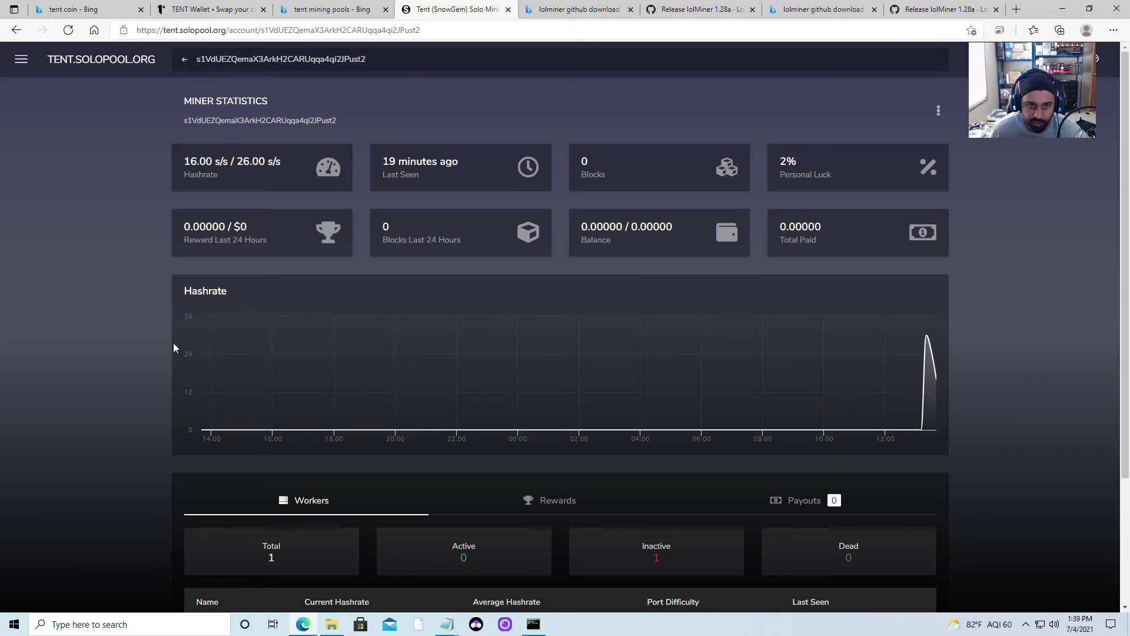
left_click(534, 626)
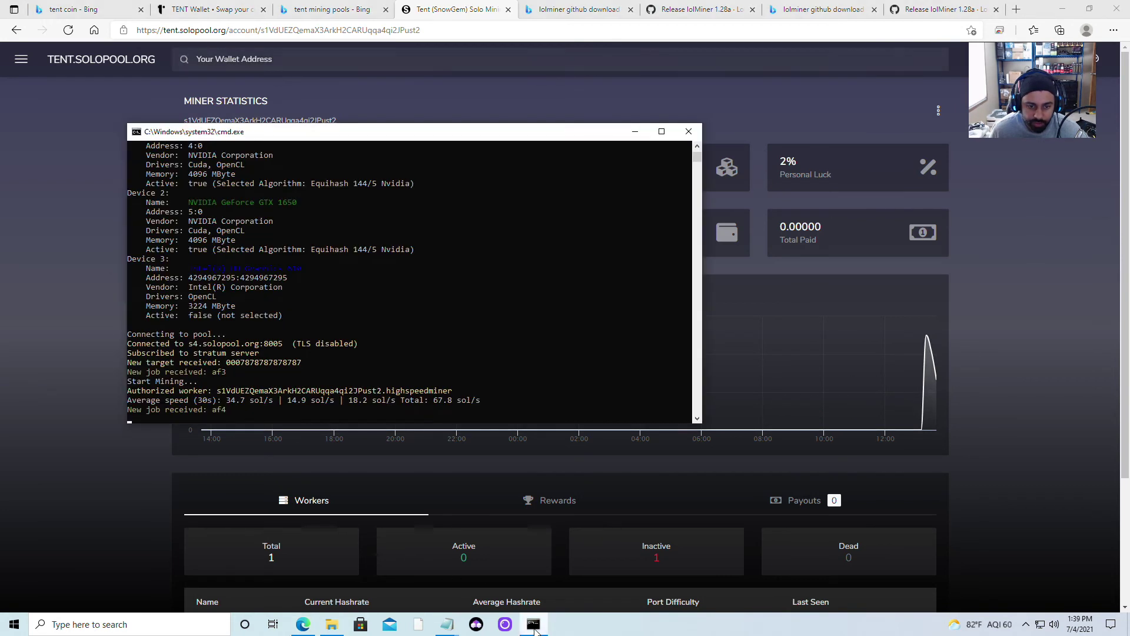